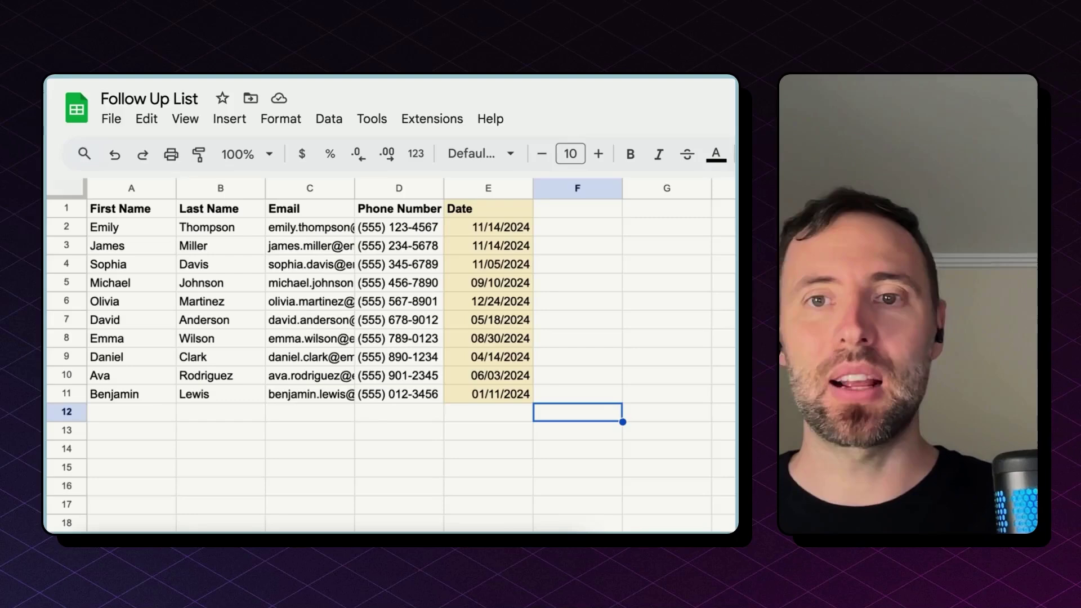
- Check the Follow Up List sheet, selecting the 08/30/2024 date in E8, then the first phone number in D2
{"action": "left_click", "coordinate": [479, 338]}
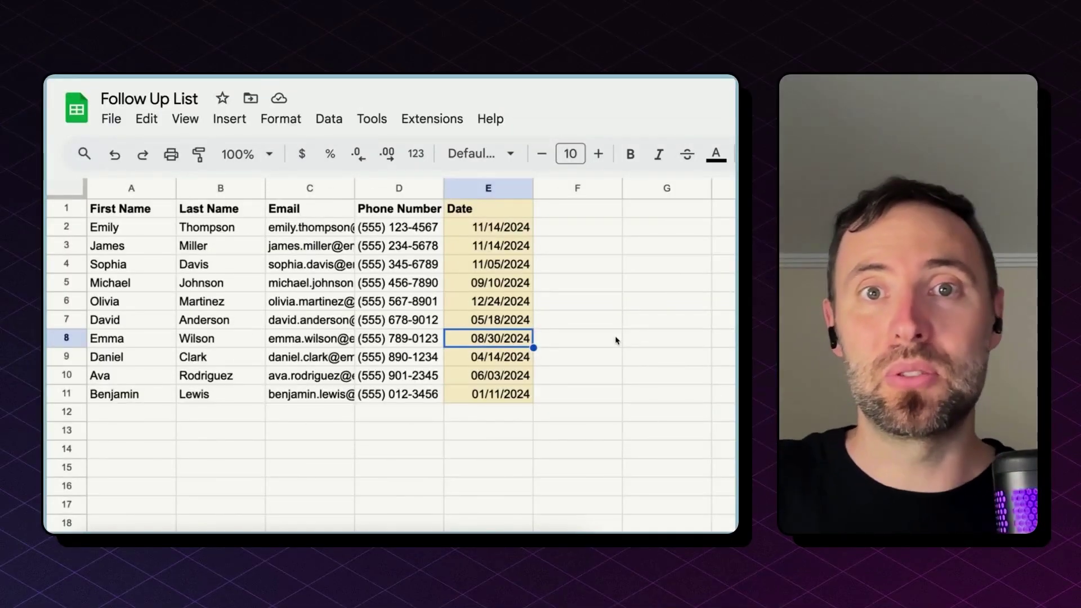
{"action": "key", "text": "Left"}
{"action": "key", "text": "Up"}
{"action": "key", "text": "Up"}
{"action": "key", "text": "Up"}
{"action": "key", "text": "Up"}
{"action": "key", "text": "Up"}
{"action": "key", "text": "Up"}
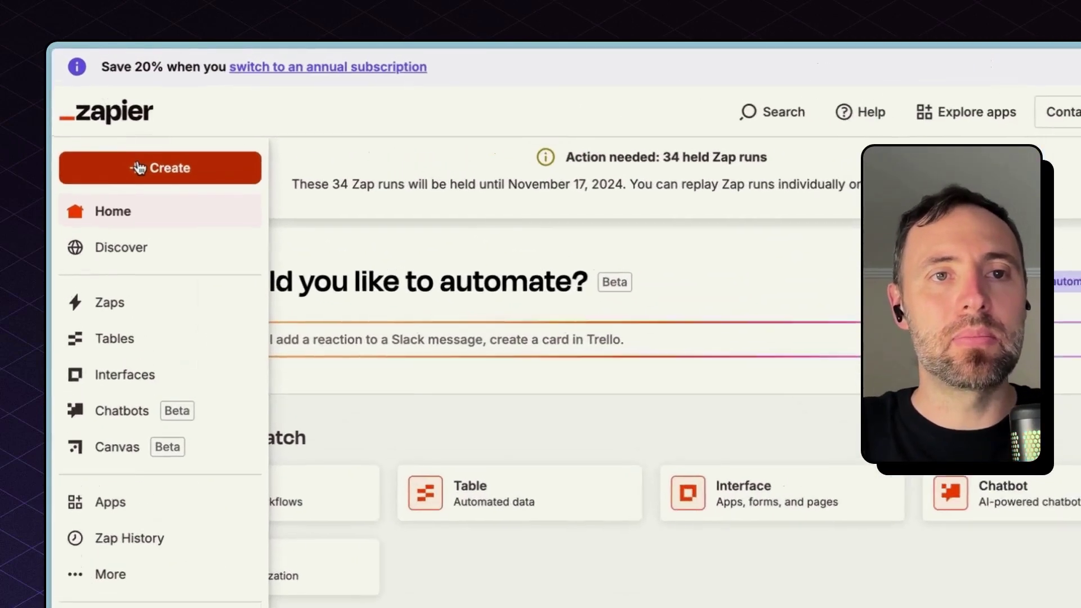
- Create a new untitled zap and bring its empty Trigger and Action cards into view
{"action": "left_click", "coordinate": [109, 128]}
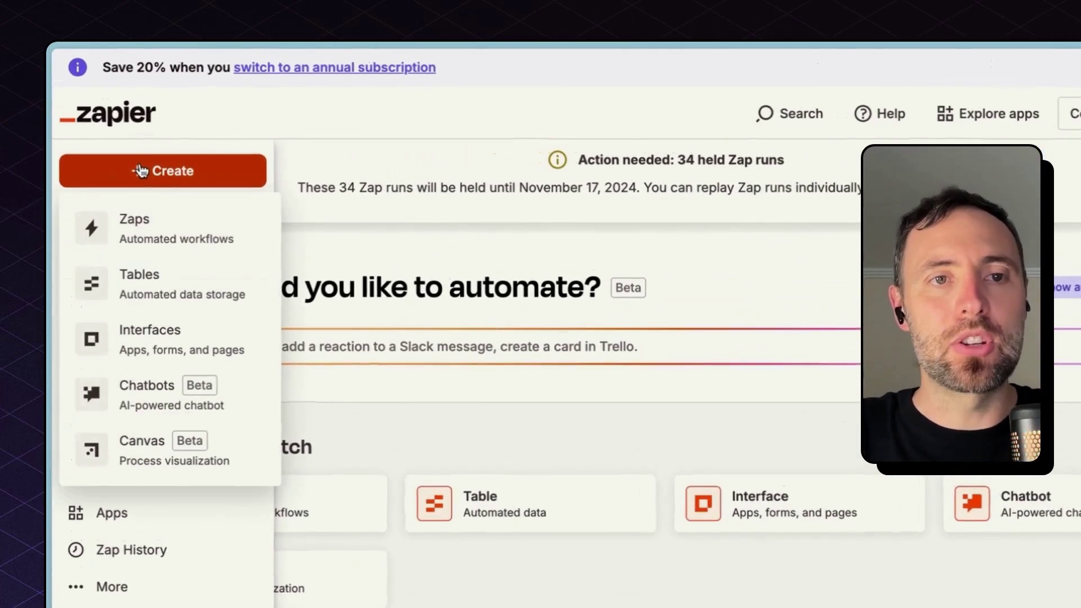
{"action": "left_click", "coordinate": [177, 226]}
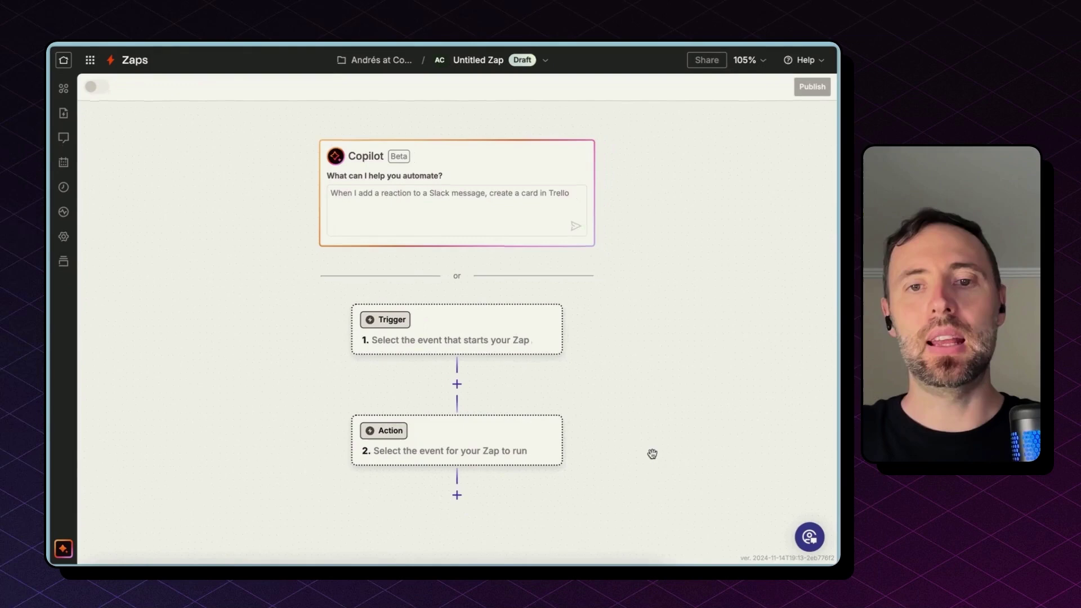
{"action": "left_click_drag", "start_coordinate": [647, 478], "coordinate": [583, 312]}
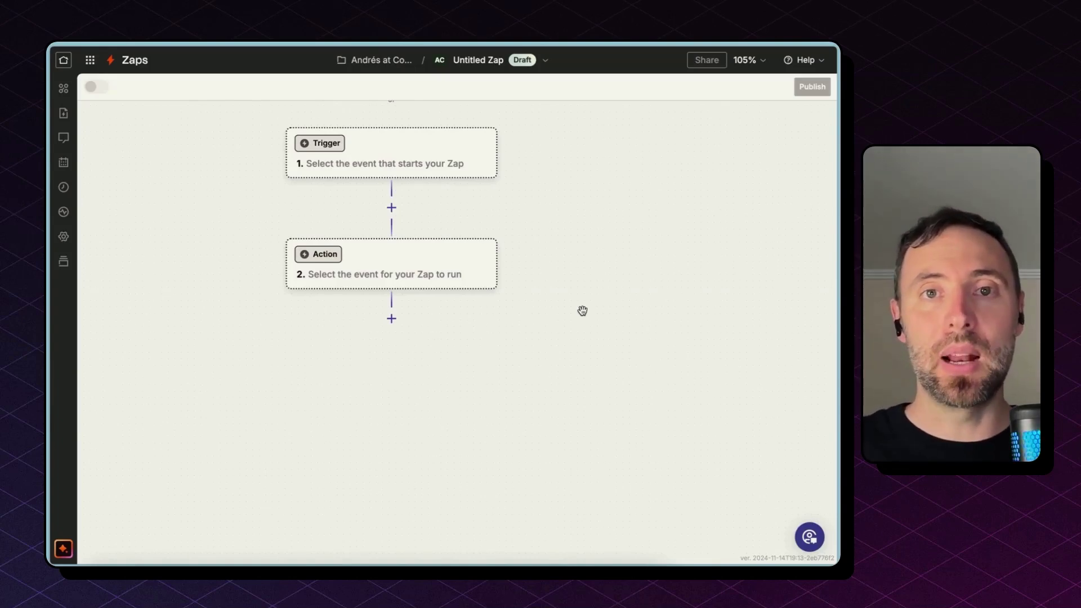
{"action": "scroll", "coordinate": [583, 311], "scroll_direction": "up", "scroll_amount": 1}
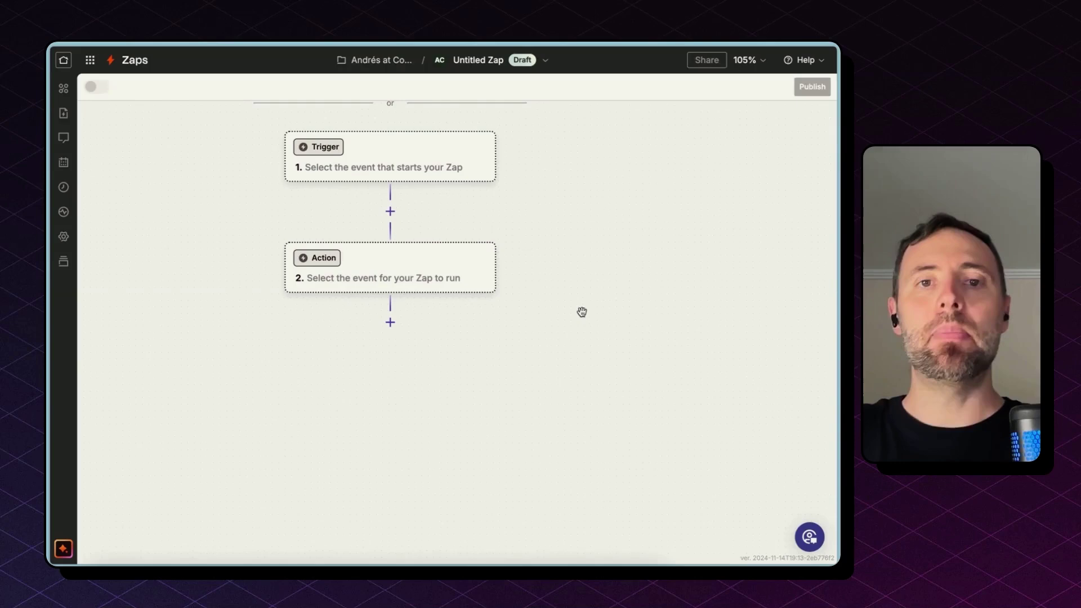
- Make Schedule by Zapier the trigger with the Every Day event
{"action": "left_click", "coordinate": [387, 157]}
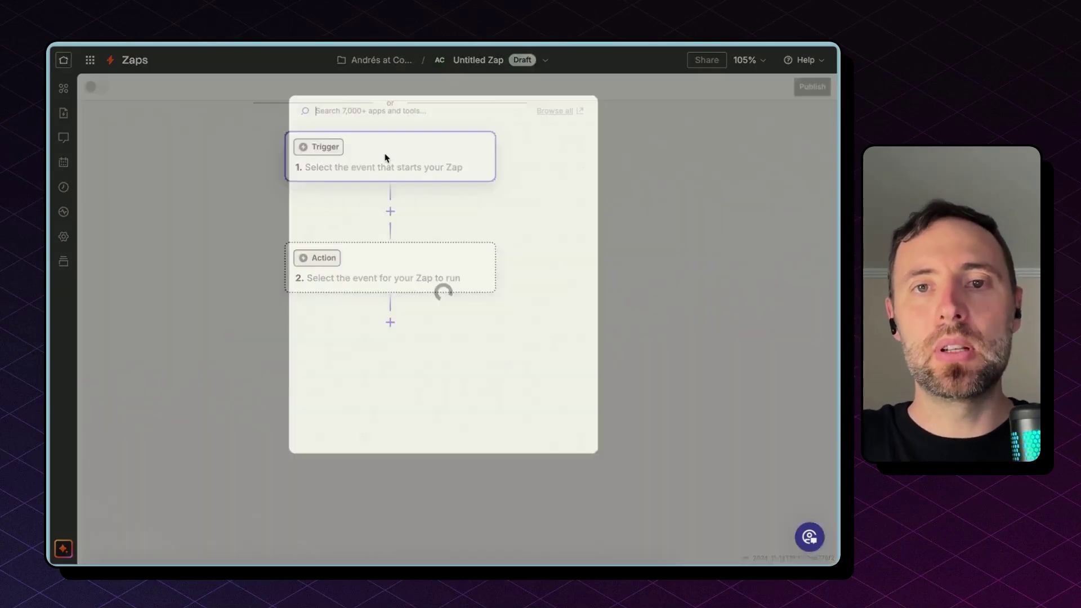
{"action": "left_click", "coordinate": [506, 212]}
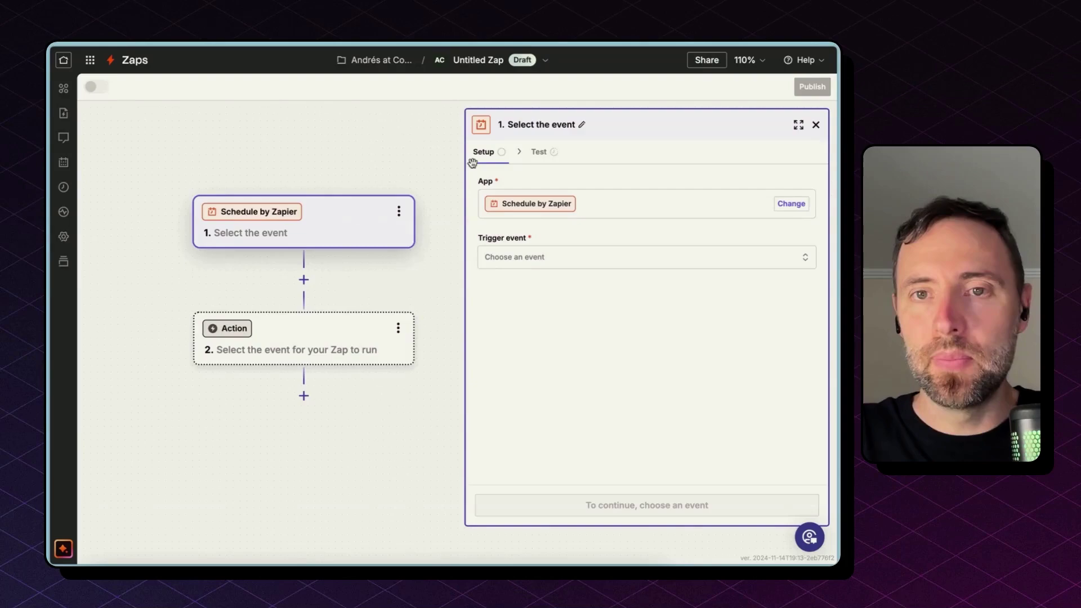
{"action": "left_click", "coordinate": [564, 258]}
{"action": "scroll", "coordinate": [403, 361], "scroll_direction": "down", "scroll_amount": 1}
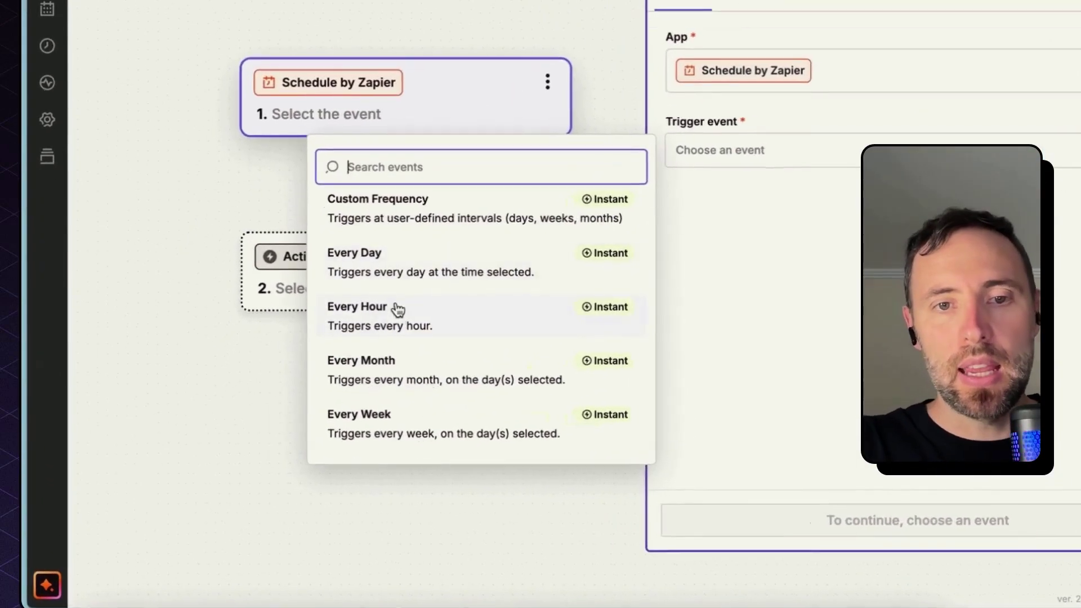
{"action": "scroll", "coordinate": [409, 211], "scroll_direction": "up", "scroll_amount": 1}
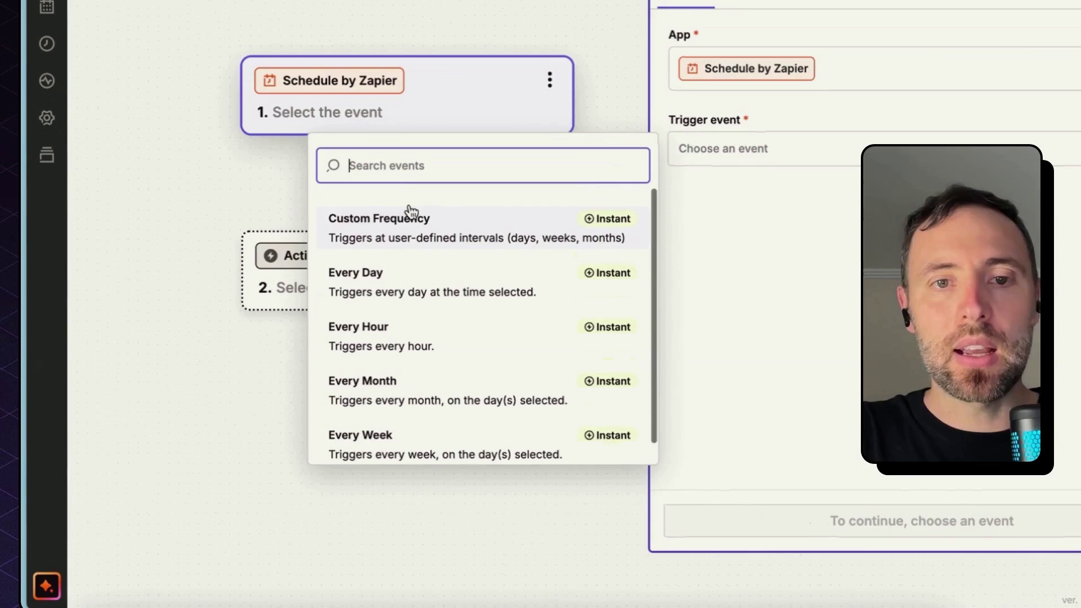
{"action": "left_click", "coordinate": [415, 286]}
{"action": "left_click", "coordinate": [652, 510]}
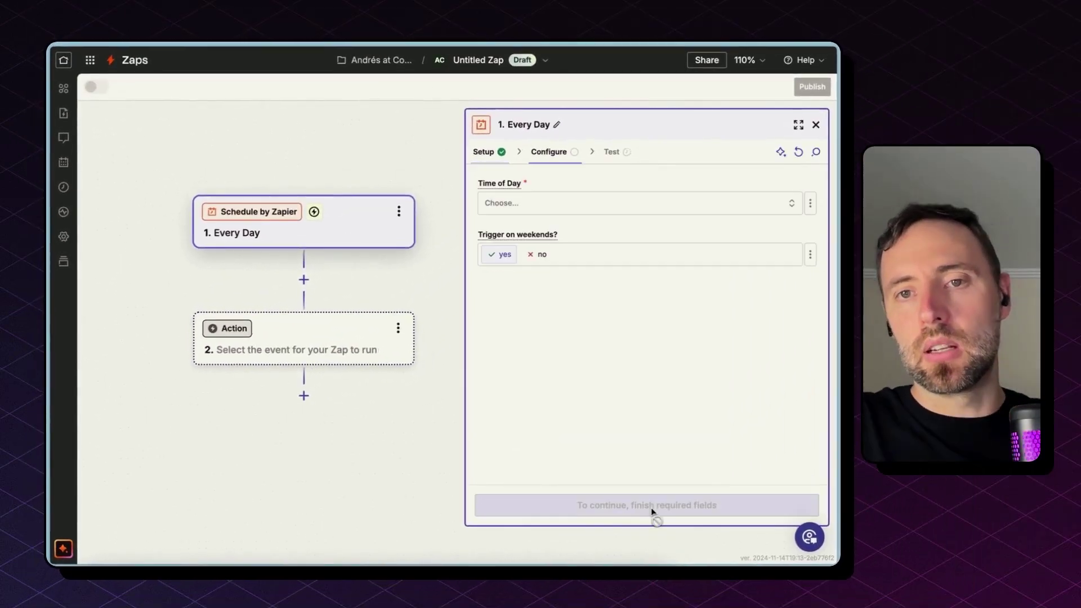
- Set the daily trigger's Time of Day to 9:00 AM
{"action": "left_click", "coordinate": [584, 213]}
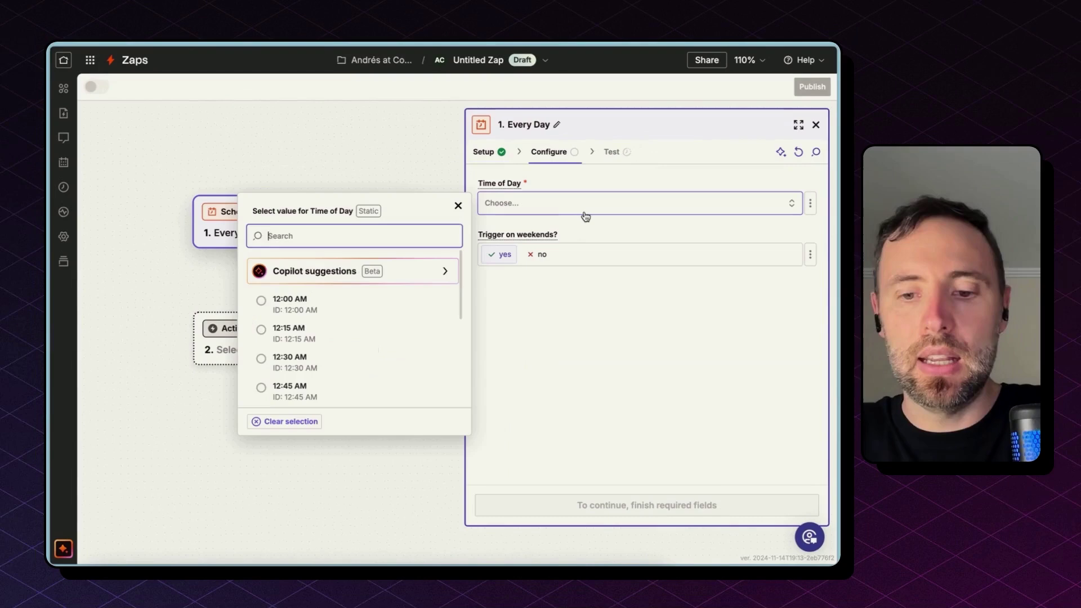
{"action": "type", "text": "9"}
{"action": "left_click", "coordinate": [360, 266]}
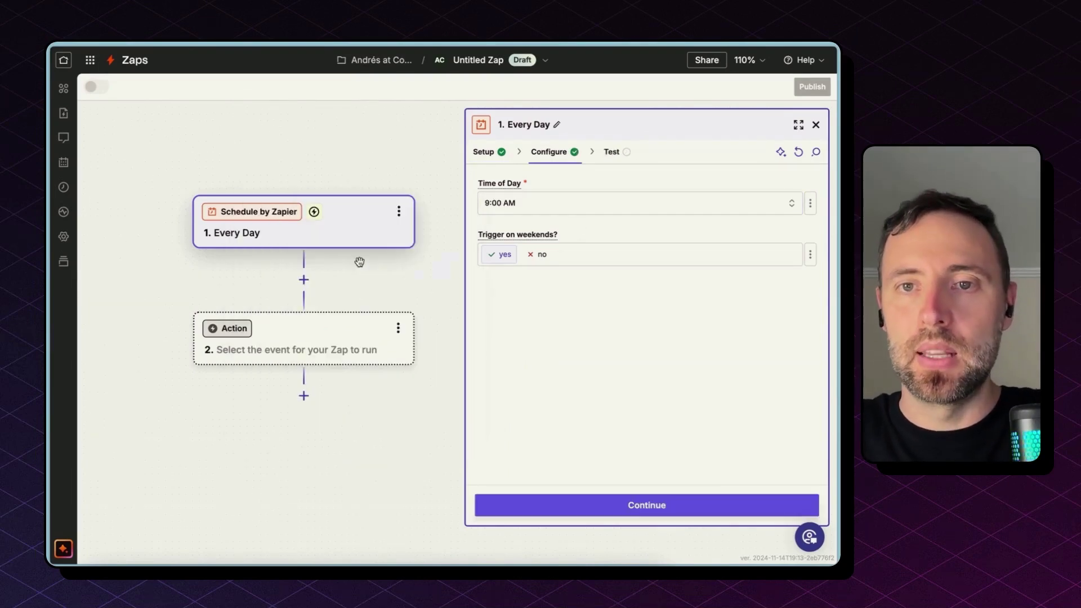
{"action": "left_click", "coordinate": [658, 509]}
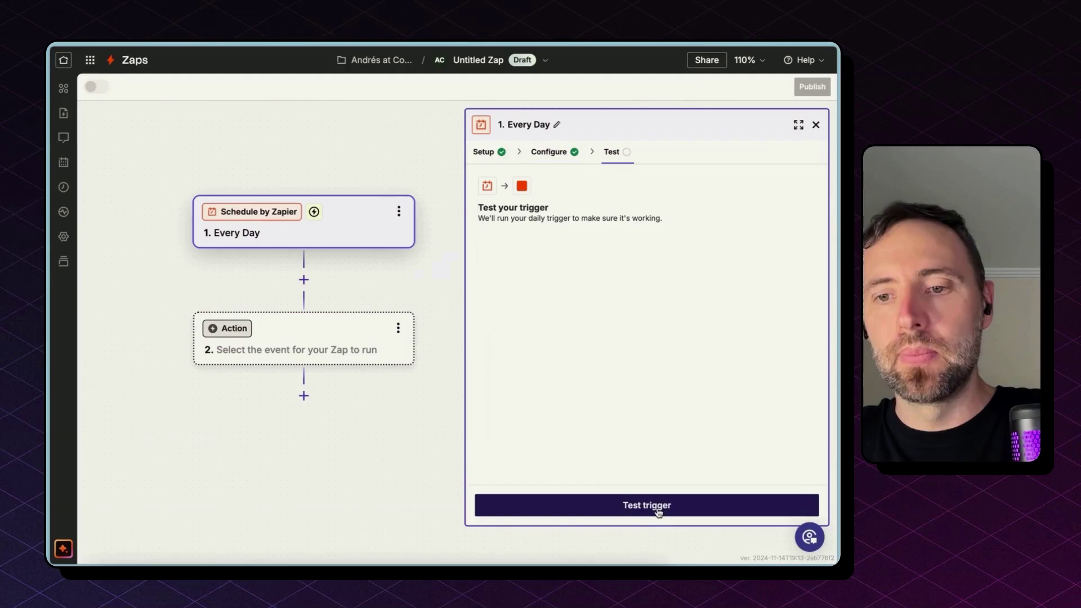
- Test the trigger and inspect the Day A record's date, time and Thursday day-of-week values
{"action": "left_click", "coordinate": [658, 507]}
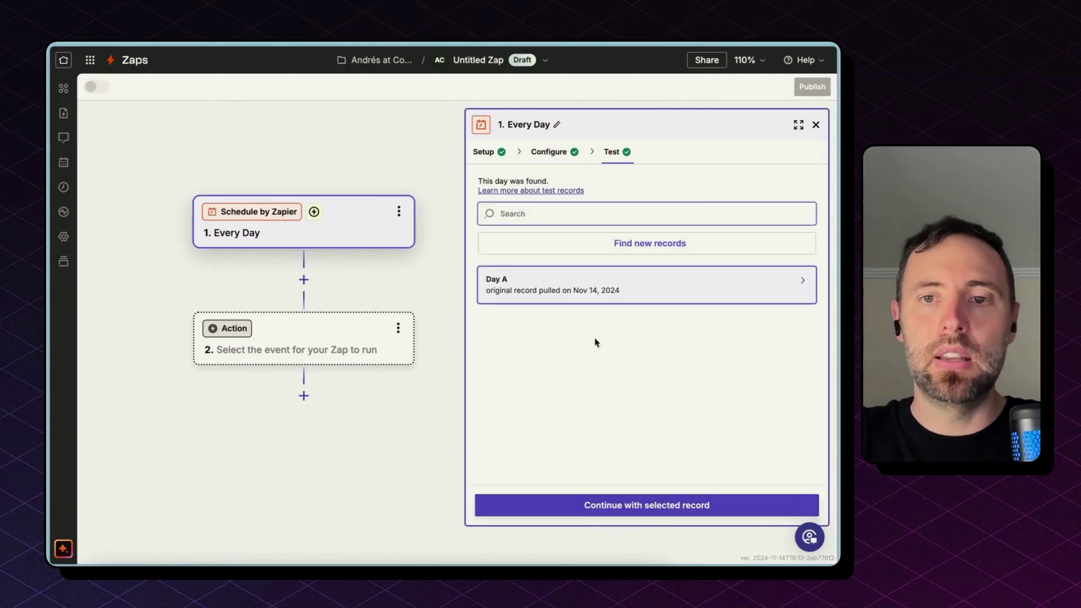
{"action": "left_click", "coordinate": [598, 296]}
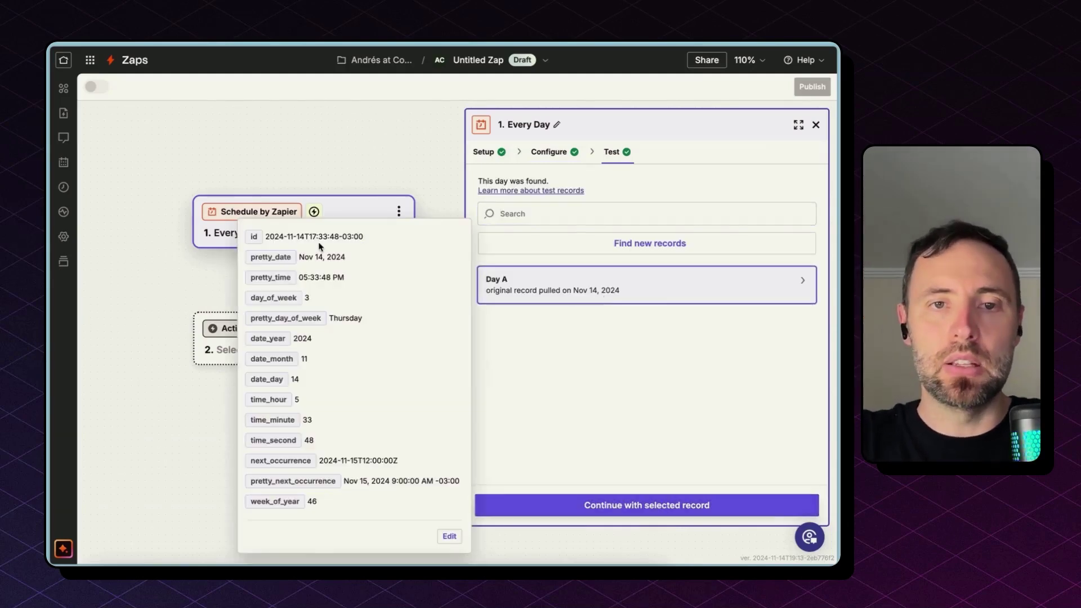
{"action": "triple_click", "coordinate": [305, 255]}
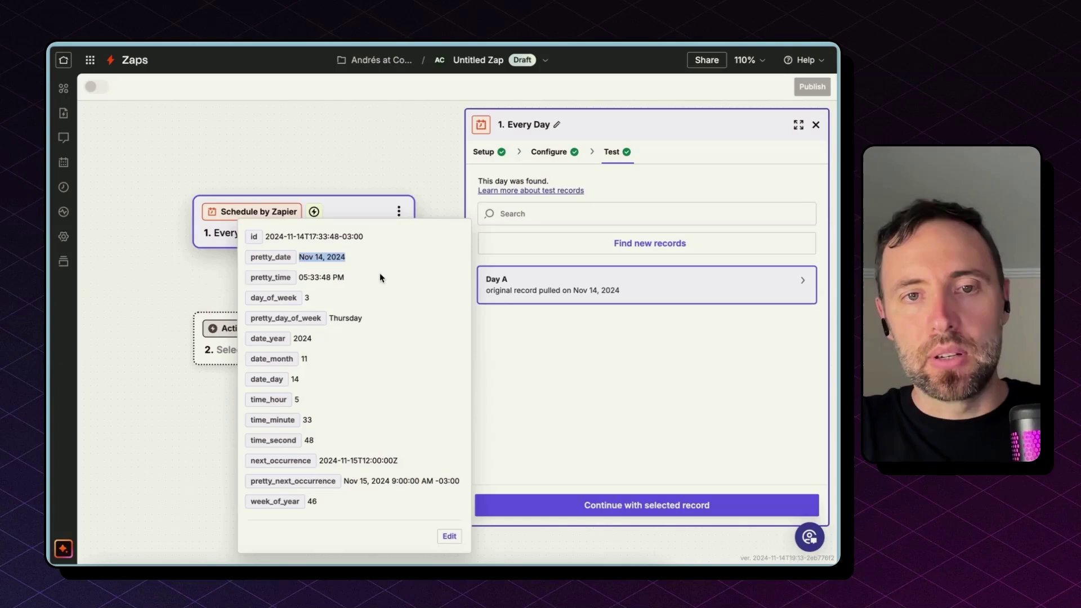
{"action": "triple_click", "coordinate": [317, 279]}
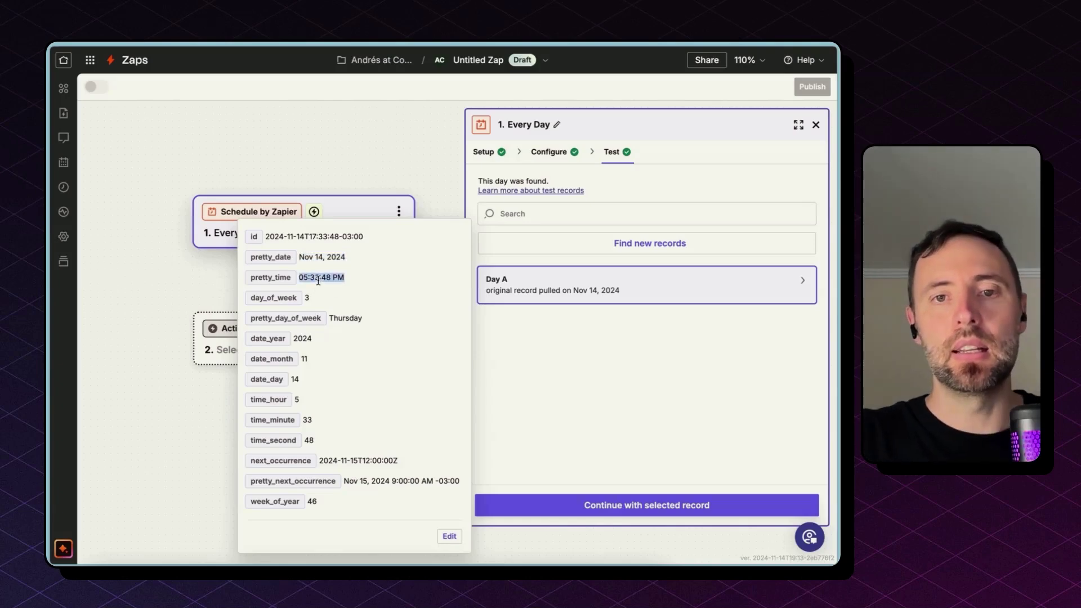
{"action": "triple_click", "coordinate": [346, 318]}
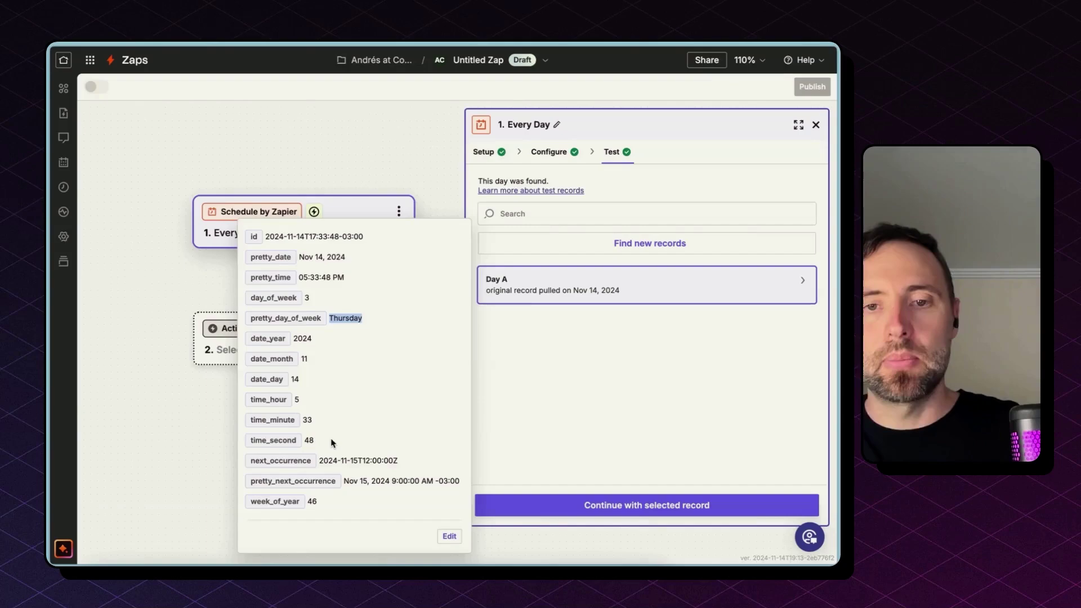
- Make step 2 a Gmail Send Email action
{"action": "left_click", "coordinate": [198, 349]}
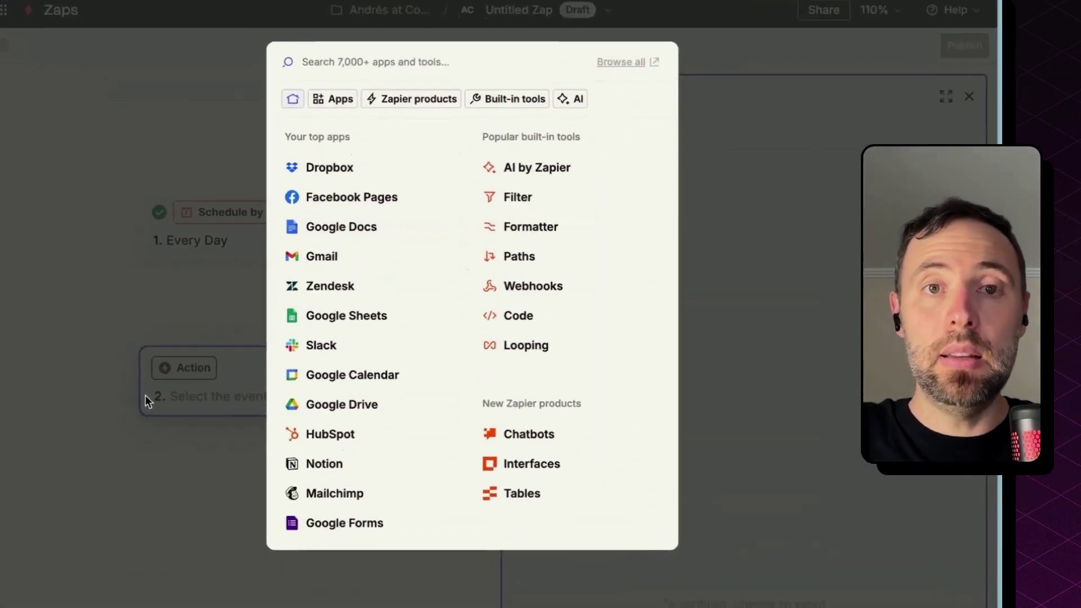
{"action": "type", "text": "gmail"}
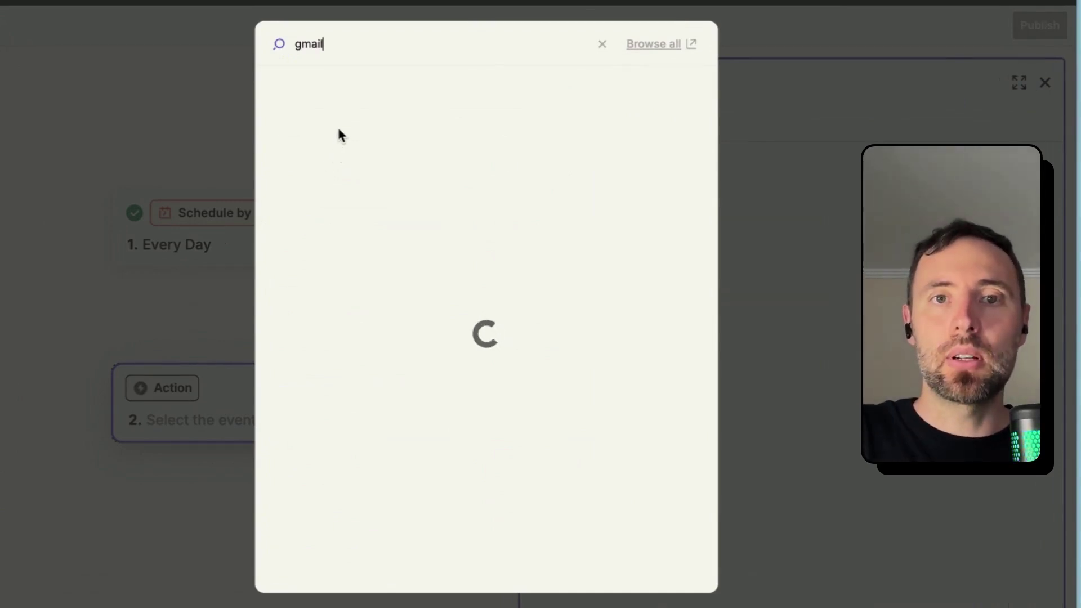
{"action": "left_click", "coordinate": [324, 91]}
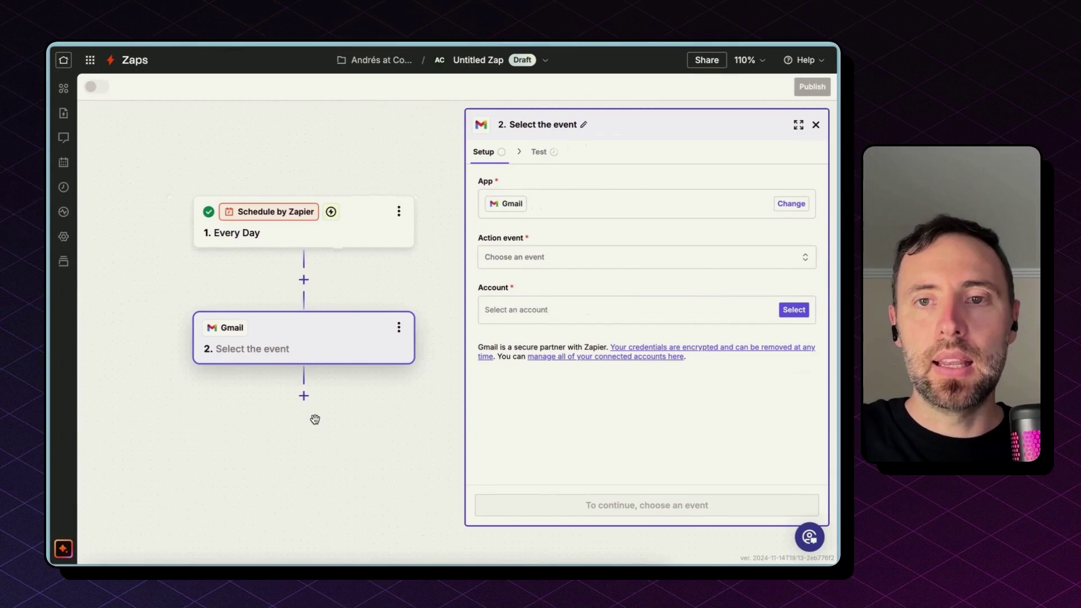
{"action": "left_click", "coordinate": [535, 258]}
{"action": "type", "text": "s"}
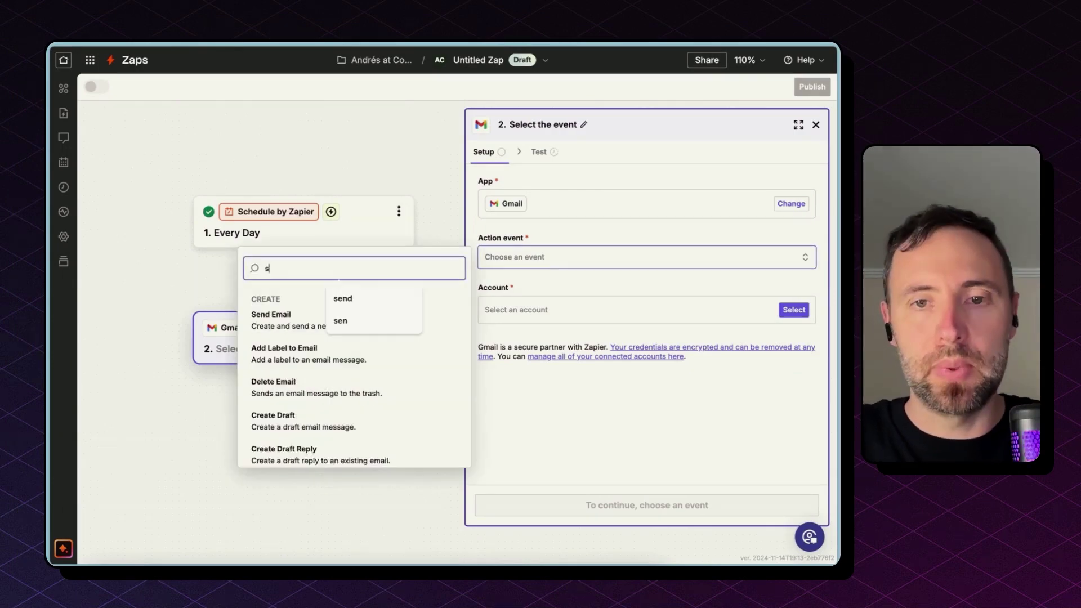
{"action": "type", "text": "en"}
{"action": "left_click", "coordinate": [293, 332]}
- Add a third step using OpenPhone with the Send a Message event
{"action": "left_click", "coordinate": [304, 394]}
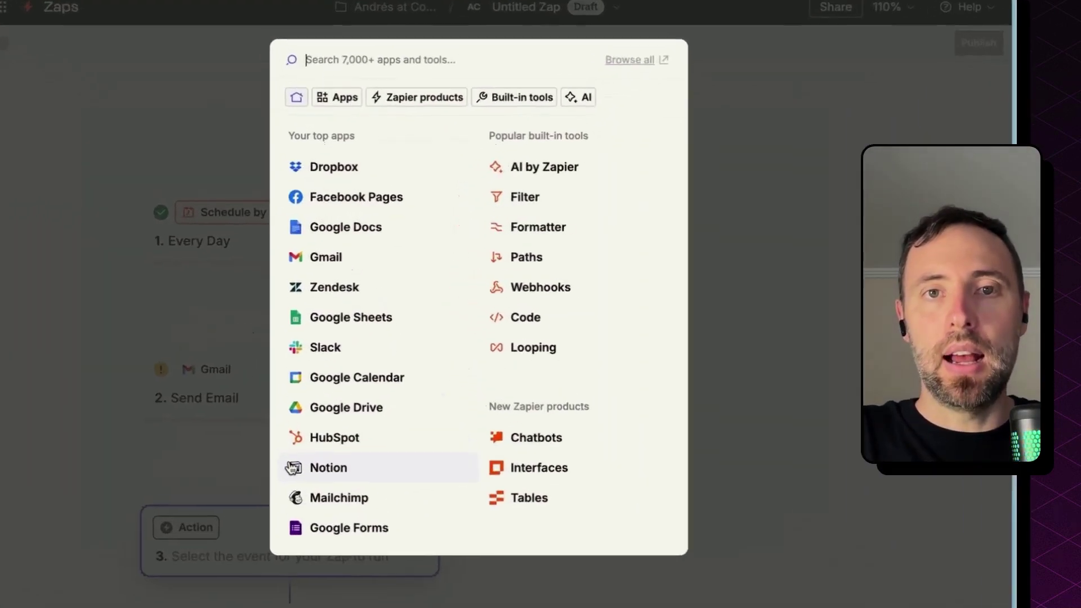
{"action": "type", "text": "openp"}
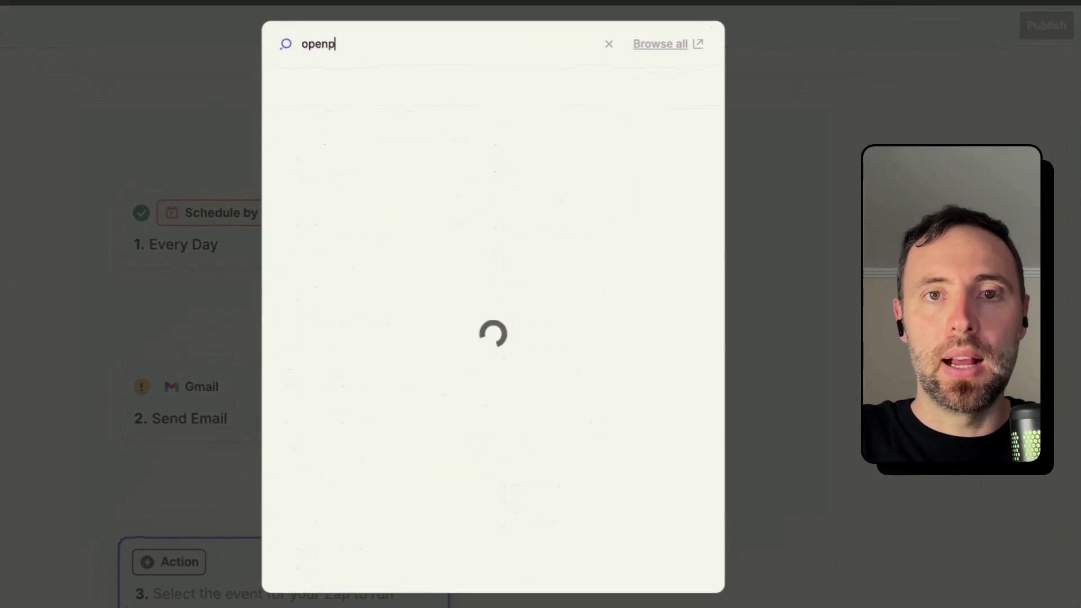
{"action": "left_click", "coordinate": [336, 123]}
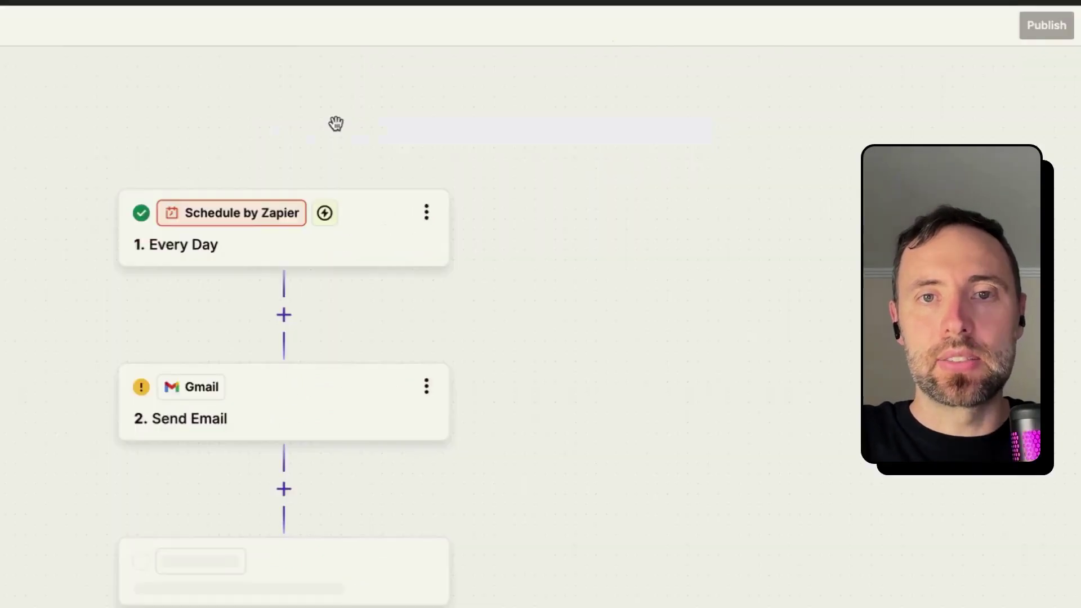
{"action": "left_click", "coordinate": [586, 259]}
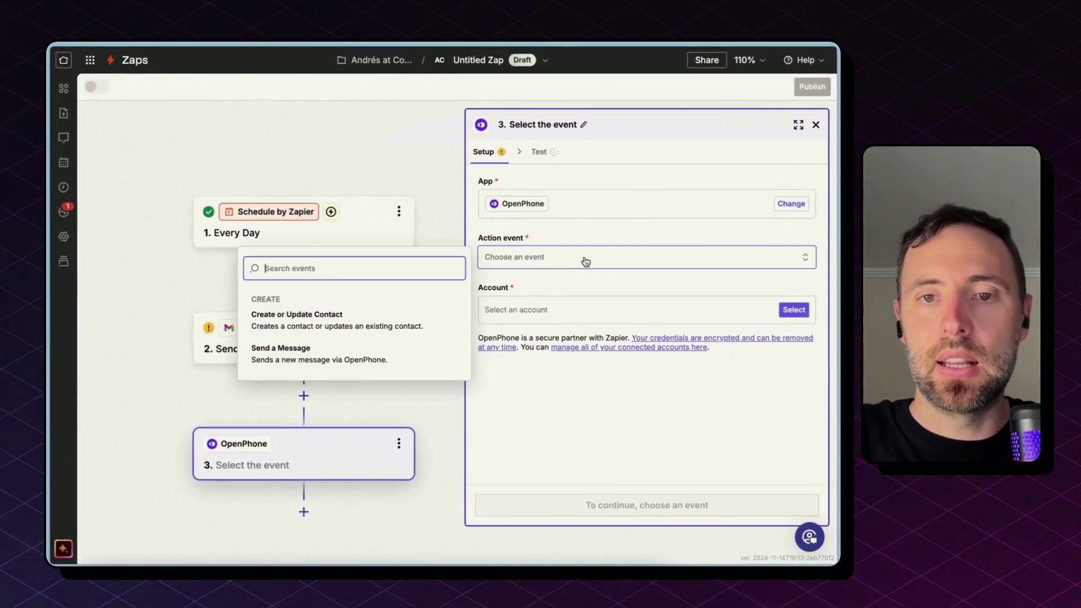
{"action": "left_click", "coordinate": [343, 360]}
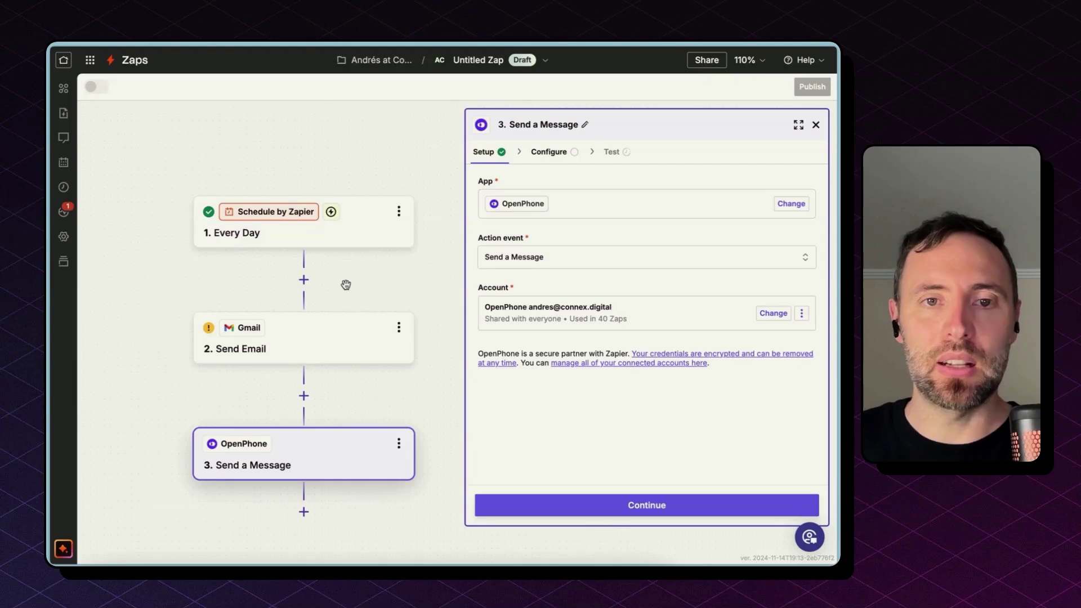
- Insert a Google Sheets Lookup Spreadsheet Rows (Advanced) step right after Every Day
{"action": "left_click", "coordinate": [304, 280]}
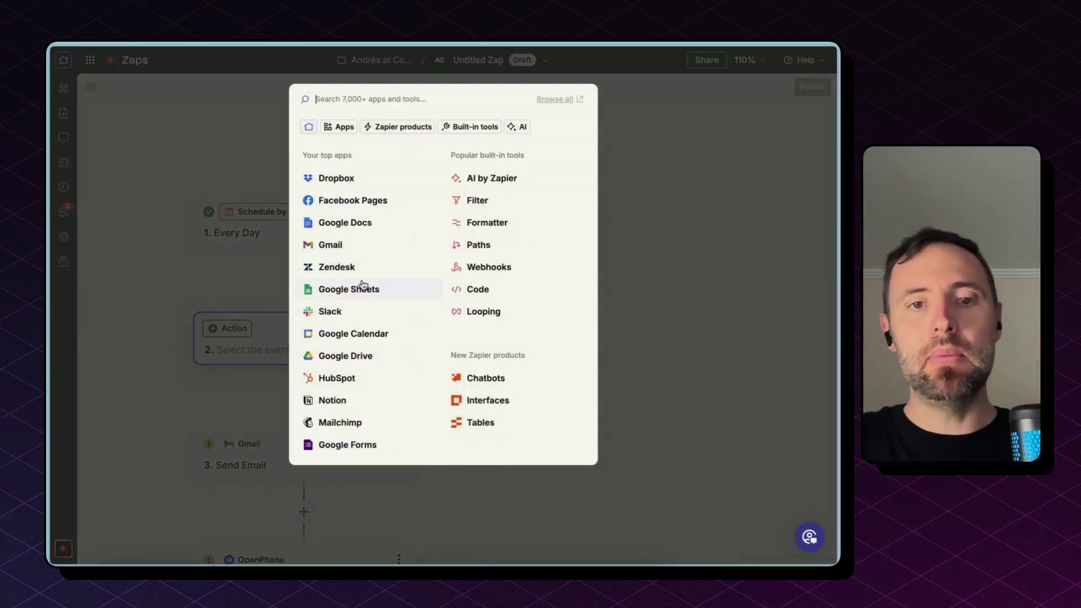
{"action": "left_click", "coordinate": [368, 287]}
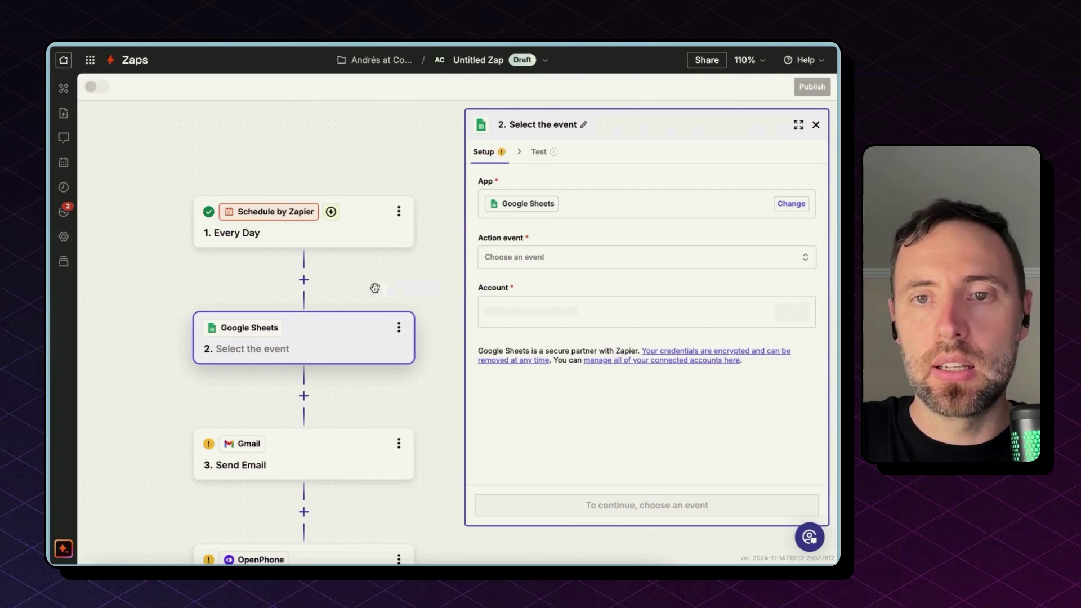
{"action": "left_click", "coordinate": [507, 261]}
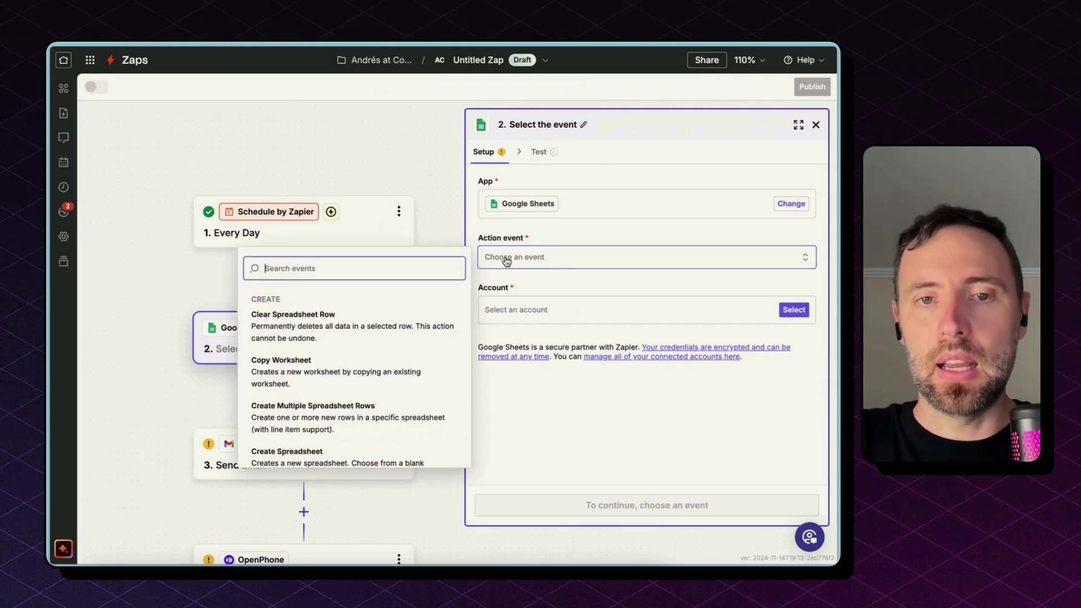
{"action": "type", "text": "find"}
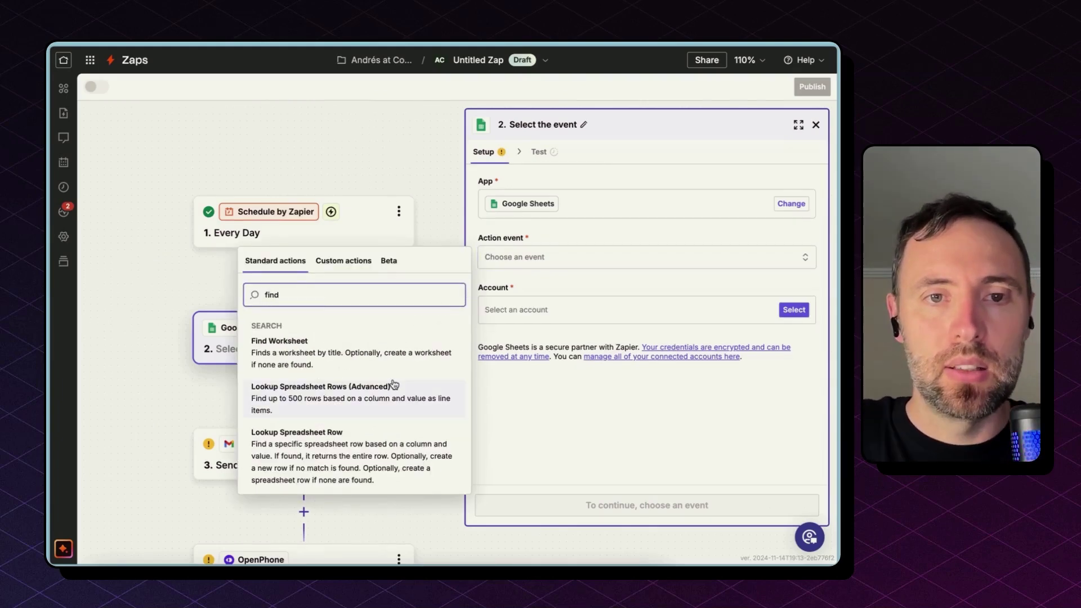
{"action": "scroll", "coordinate": [394, 380], "scroll_direction": "down", "scroll_amount": 1}
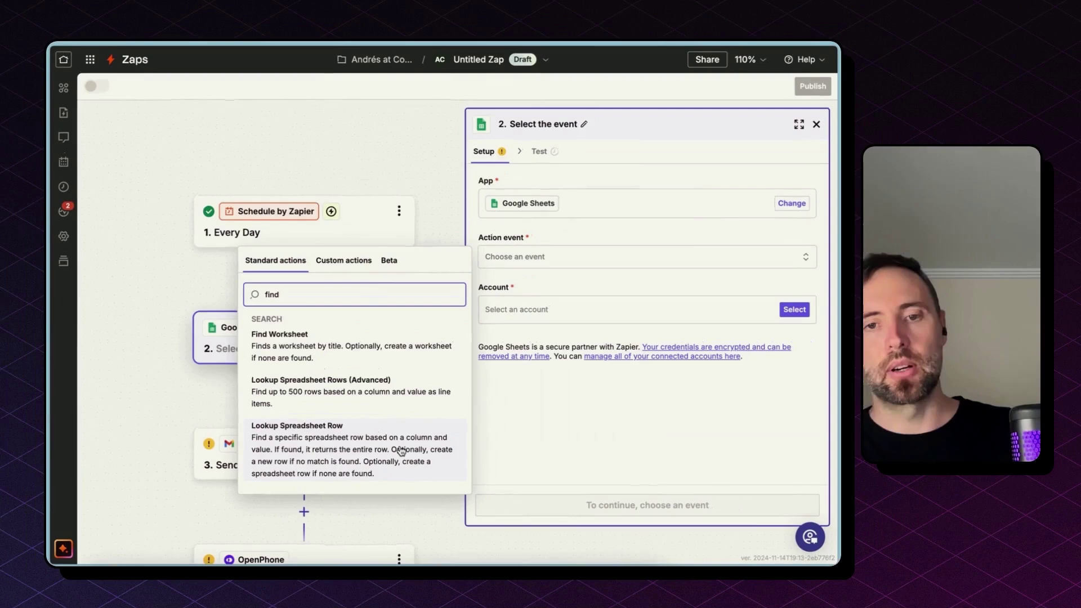
{"action": "left_click", "coordinate": [378, 398]}
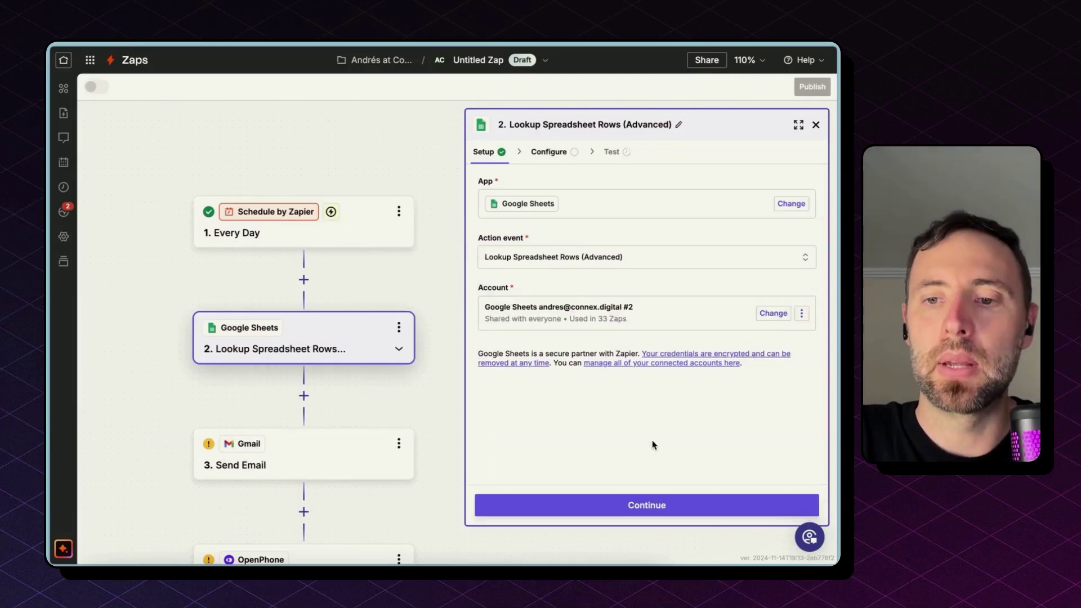
{"action": "left_click", "coordinate": [657, 506]}
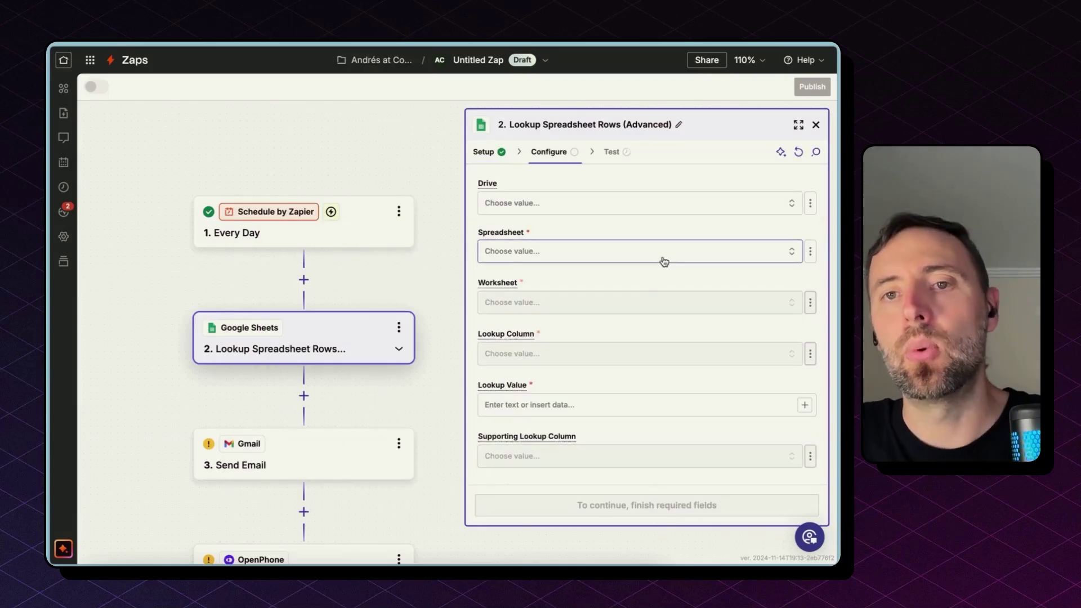
- Point the lookup at the Follow Up List spreadsheet, Sheet1, searching the Date column
{"action": "left_click", "coordinate": [664, 260]}
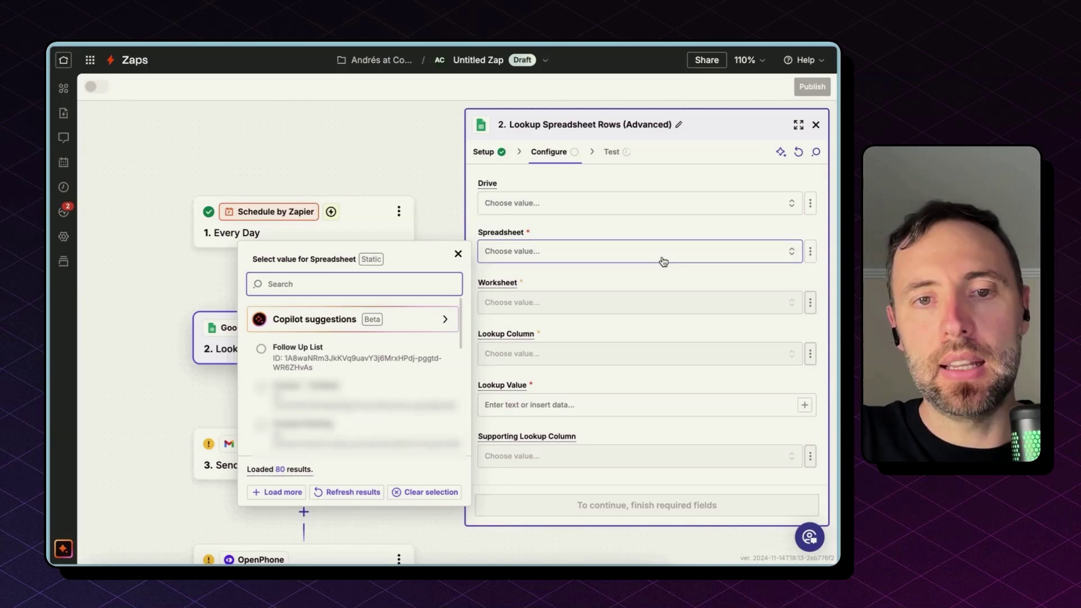
{"action": "left_click", "coordinate": [314, 369]}
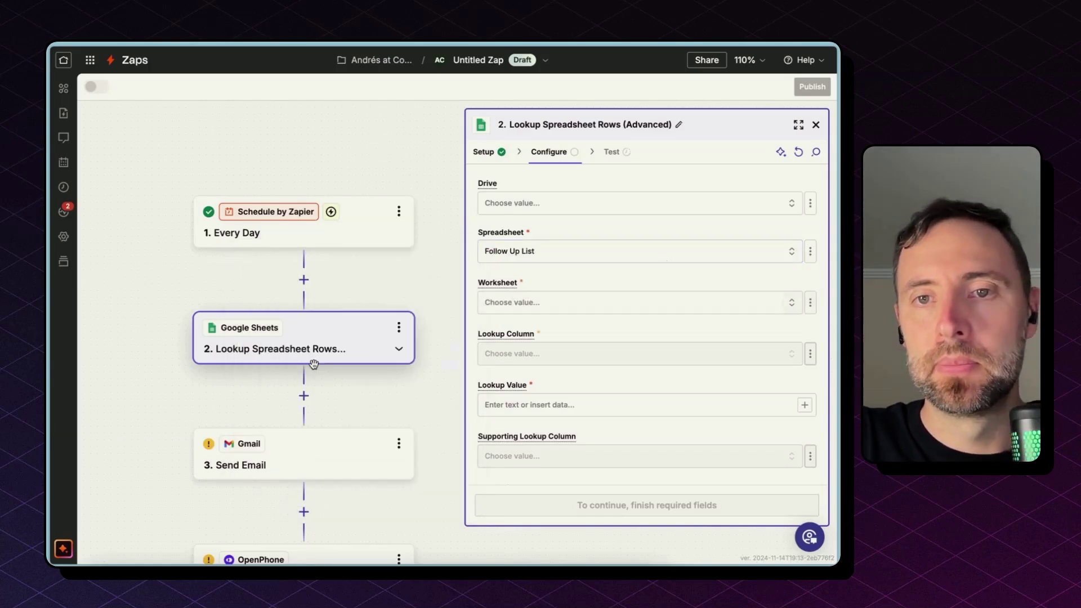
{"action": "left_click", "coordinate": [295, 349]}
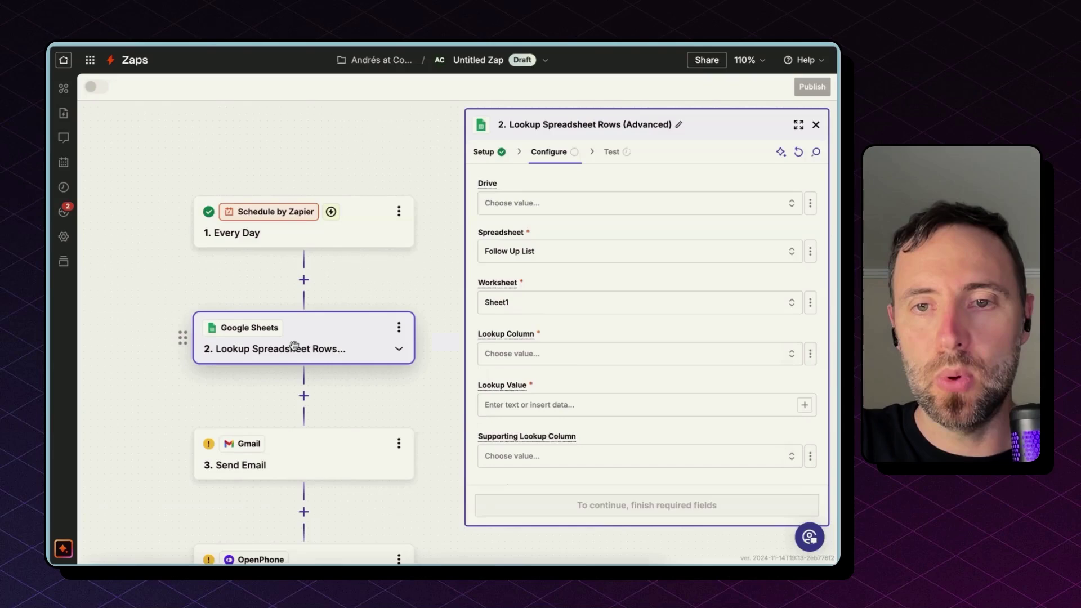
{"action": "left_click", "coordinate": [572, 361]}
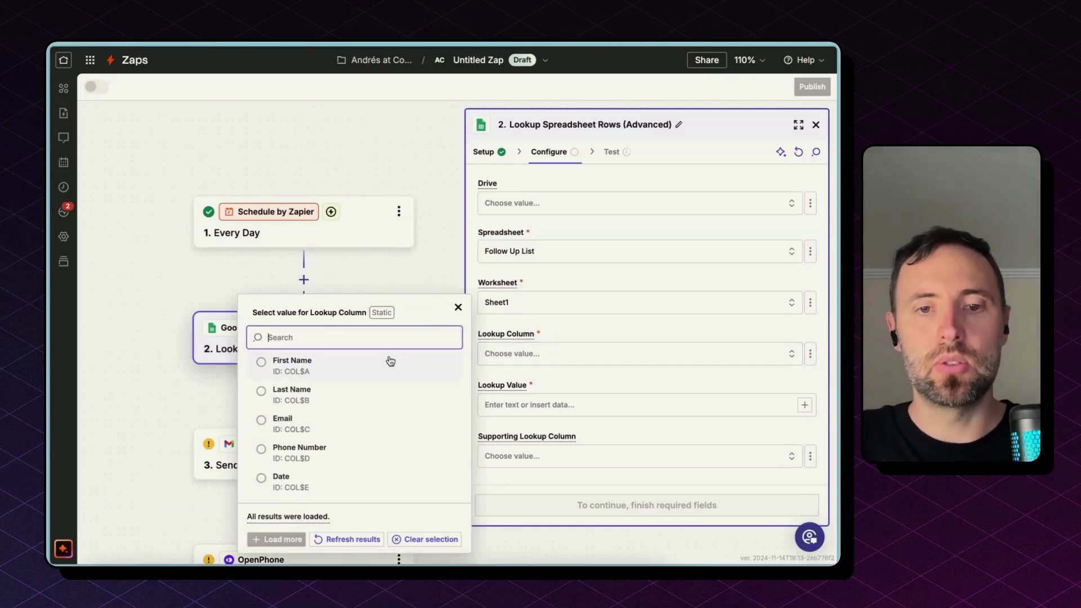
{"action": "left_click", "coordinate": [375, 477]}
- Fill the Lookup Value with the trigger's Date Month, Date Day and Date Year
{"action": "left_click", "coordinate": [519, 404]}
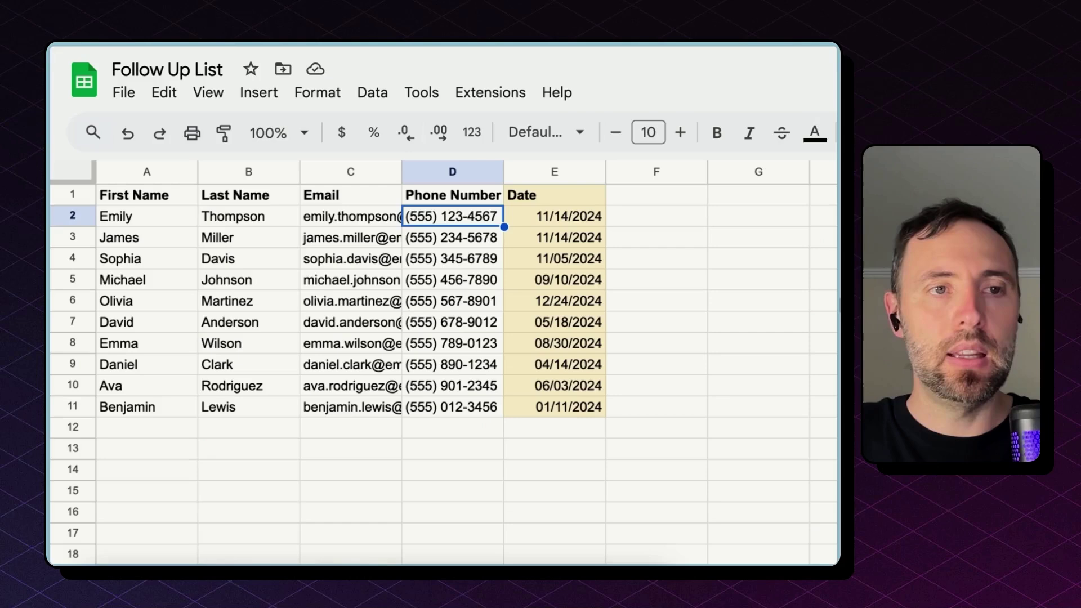
{"action": "left_click", "coordinate": [558, 220]}
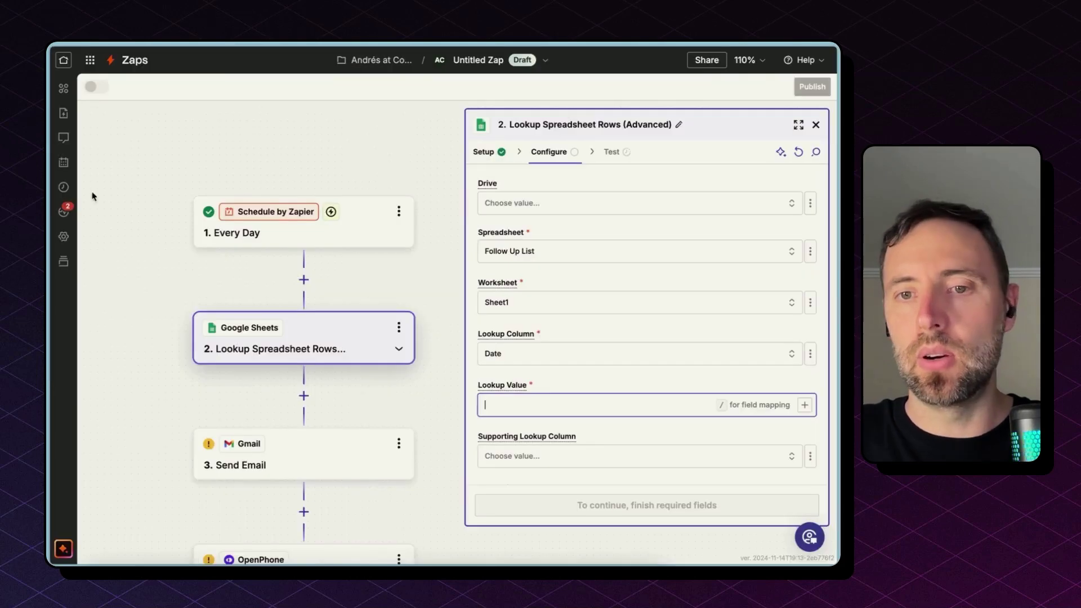
{"action": "left_click", "coordinate": [805, 405]}
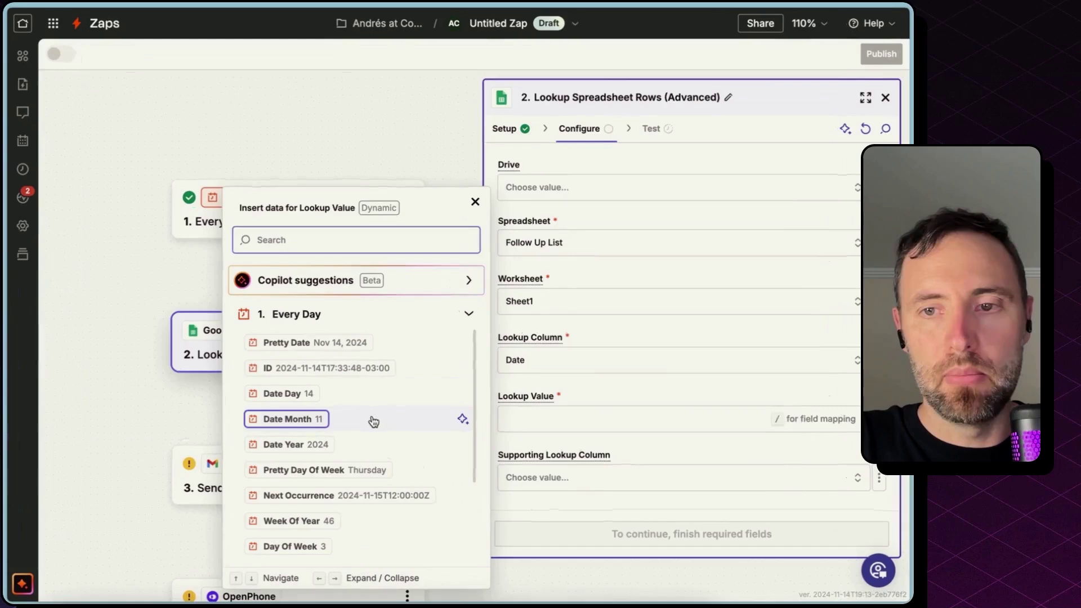
{"action": "left_click", "coordinate": [372, 413]}
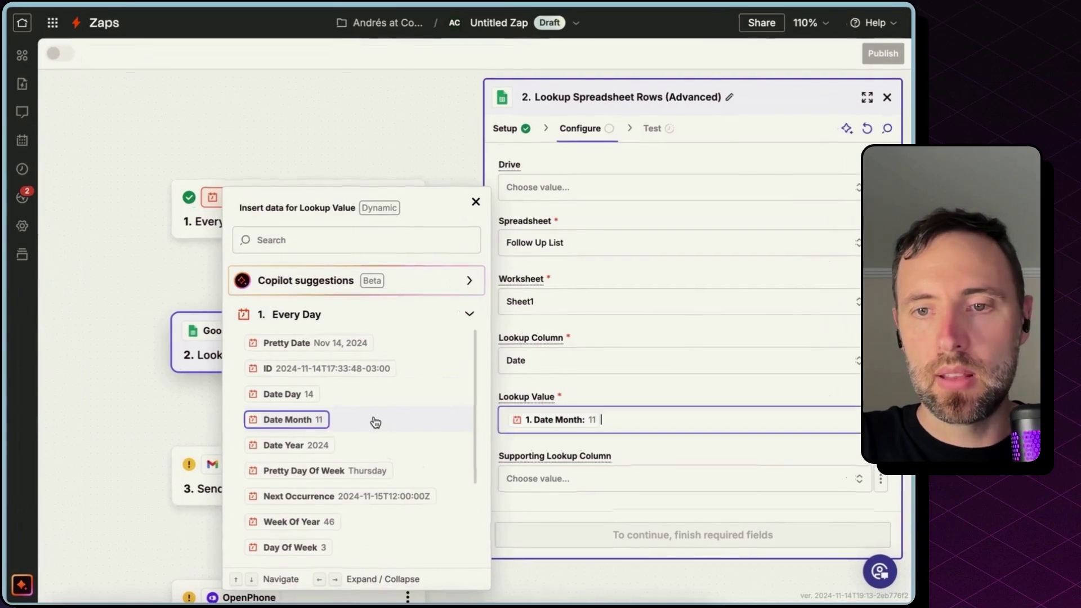
{"action": "left_click", "coordinate": [310, 396]}
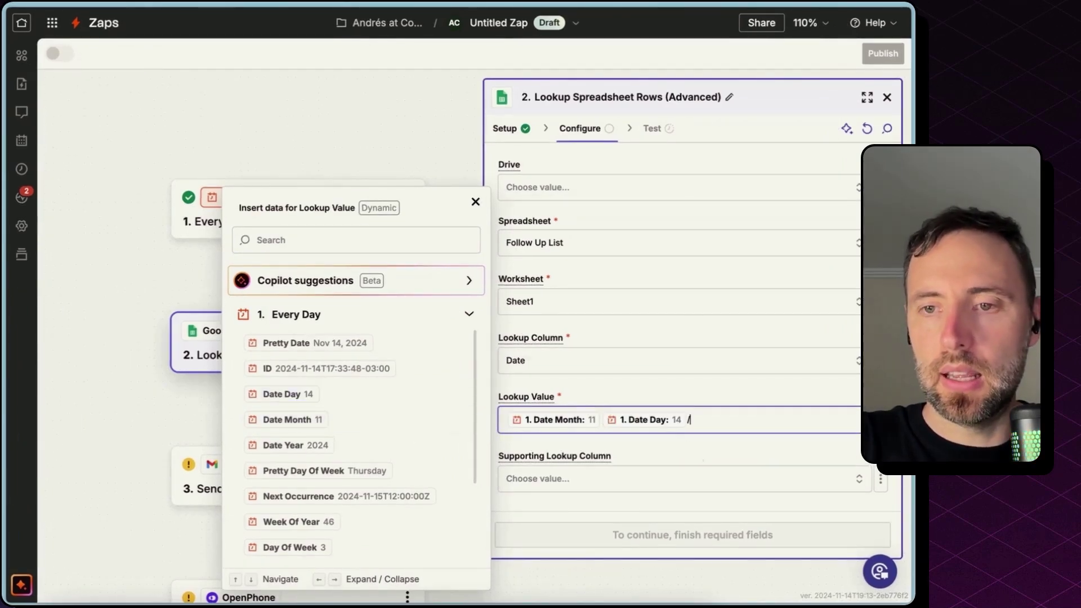
{"action": "left_click", "coordinate": [307, 446]}
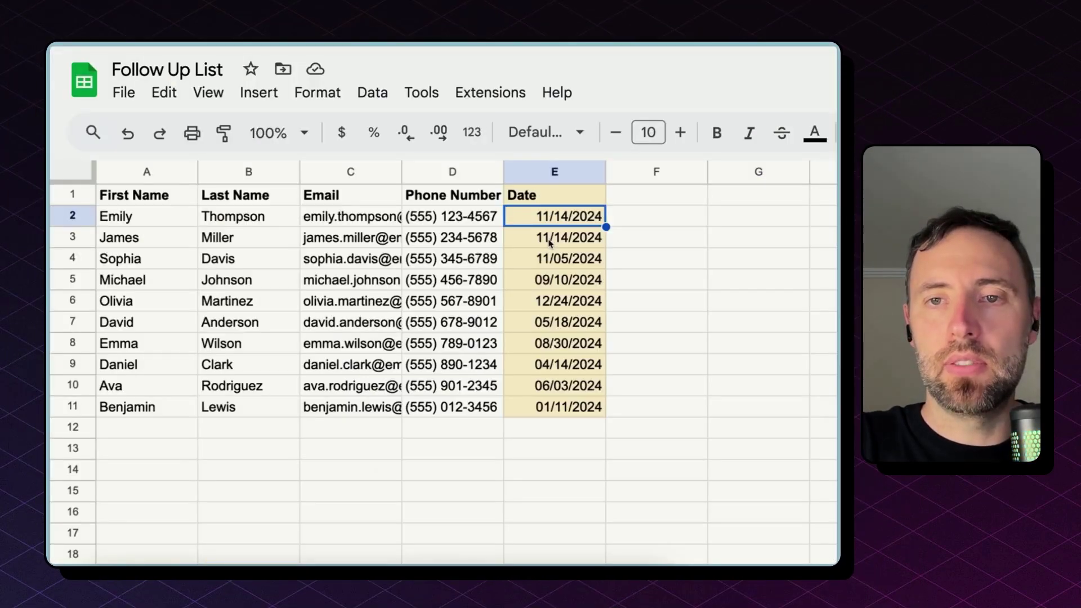
{"action": "left_click", "coordinate": [551, 242]}
{"action": "left_click_drag", "start_coordinate": [551, 219], "coordinate": [552, 239]}
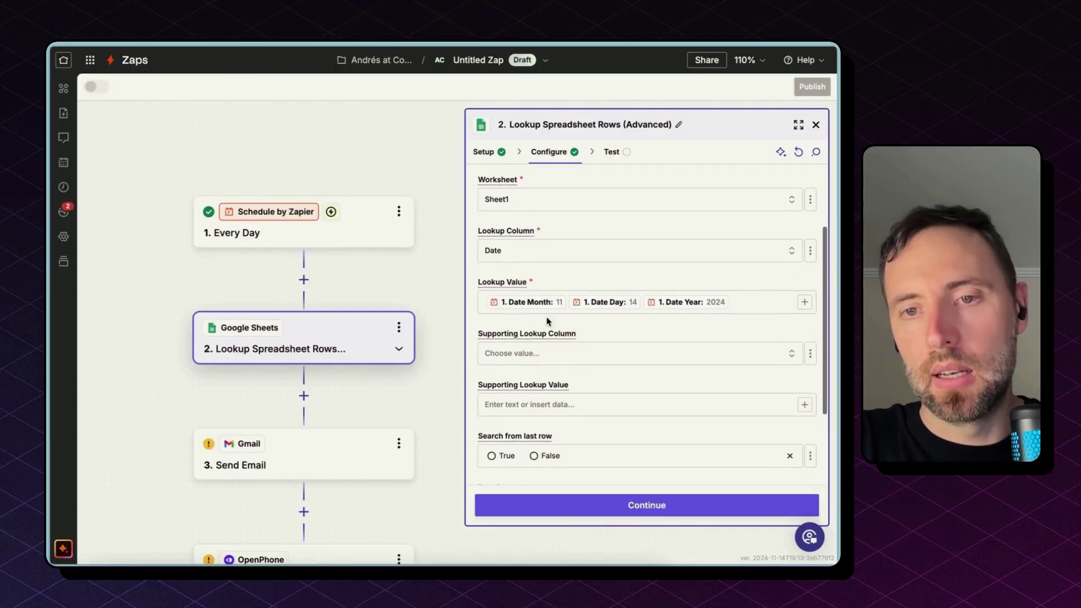
{"action": "scroll", "coordinate": [546, 317], "scroll_direction": "down", "scroll_amount": 3}
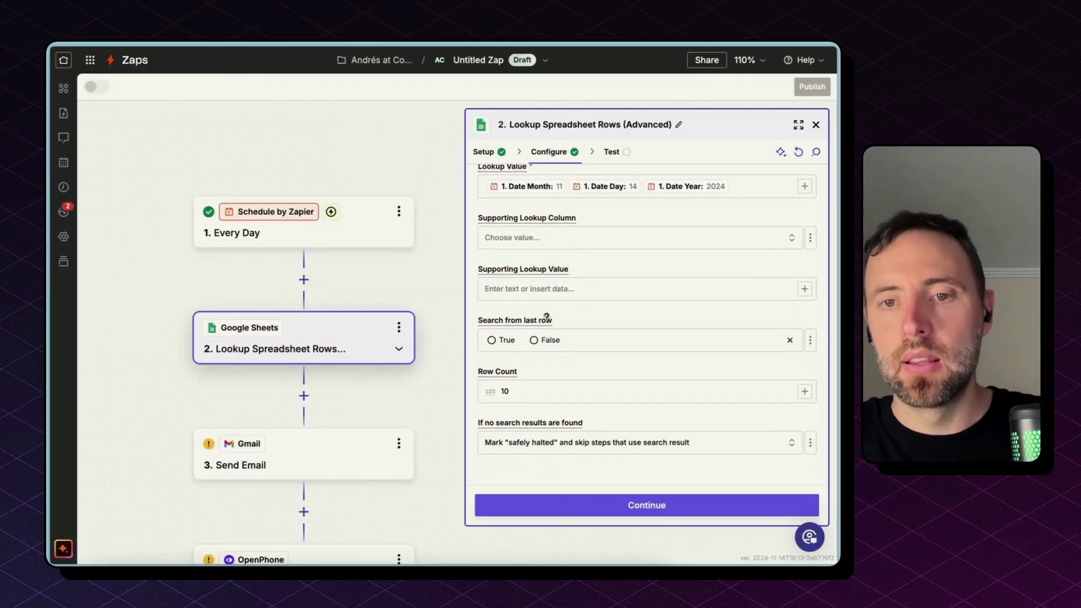
- Change Row Count from 10 to 500 and test the lookup, returning two 11/14/2024 leads
{"action": "double_click", "coordinate": [519, 390]}
{"action": "type", "text": "500"}
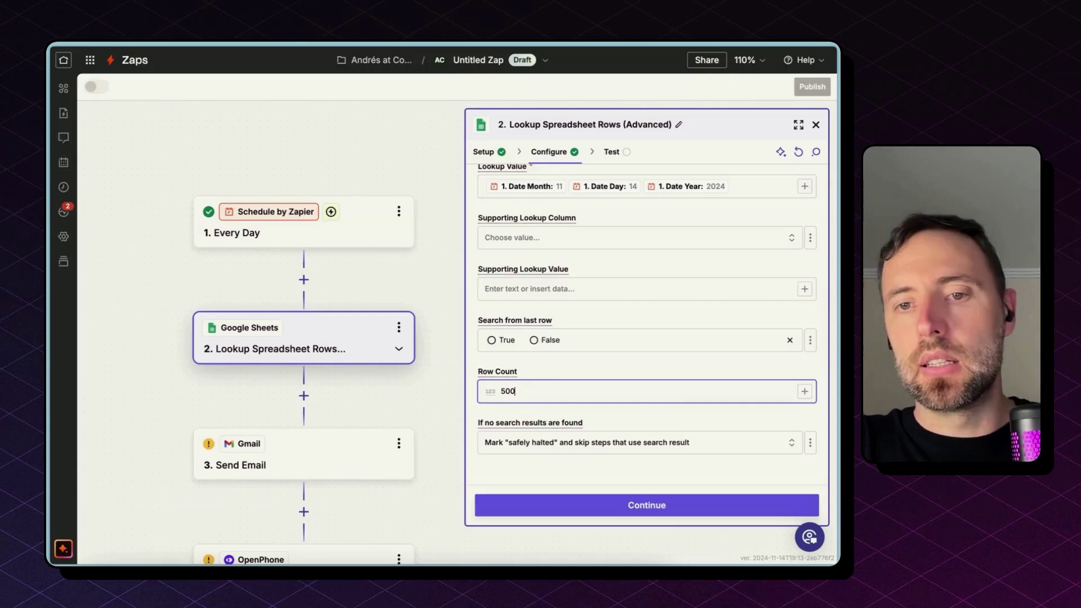
{"action": "left_click", "coordinate": [570, 363]}
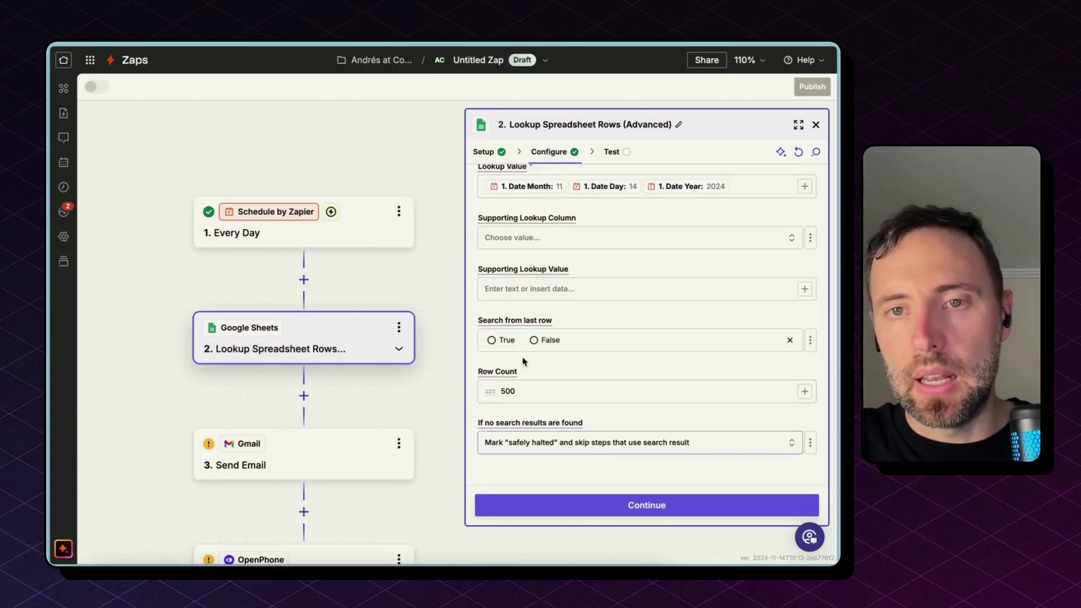
{"action": "left_click", "coordinate": [630, 511]}
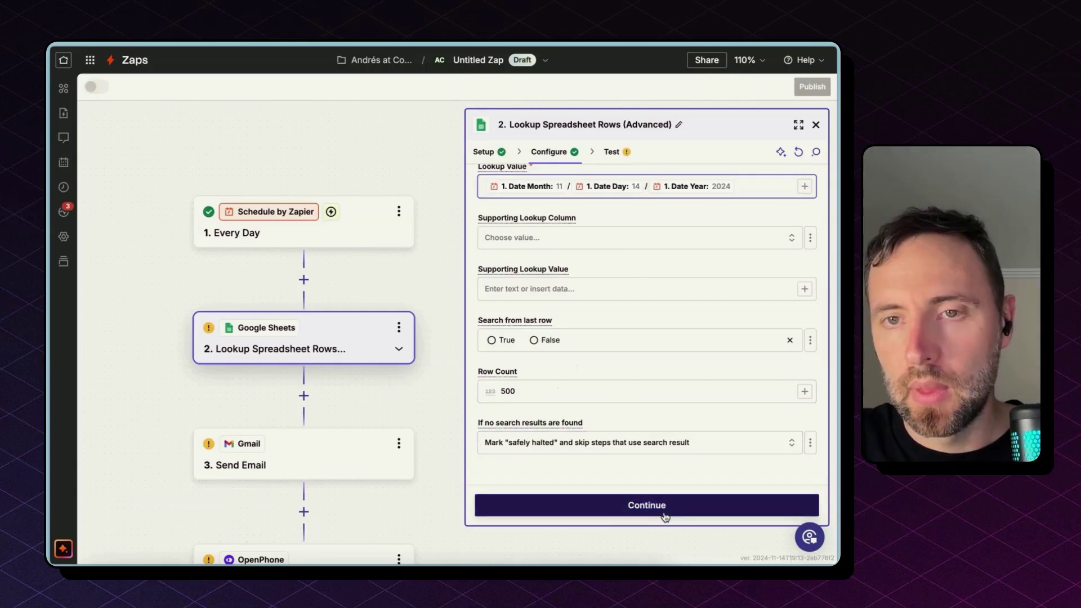
{"action": "left_click", "coordinate": [700, 510]}
{"action": "left_click", "coordinate": [695, 510]}
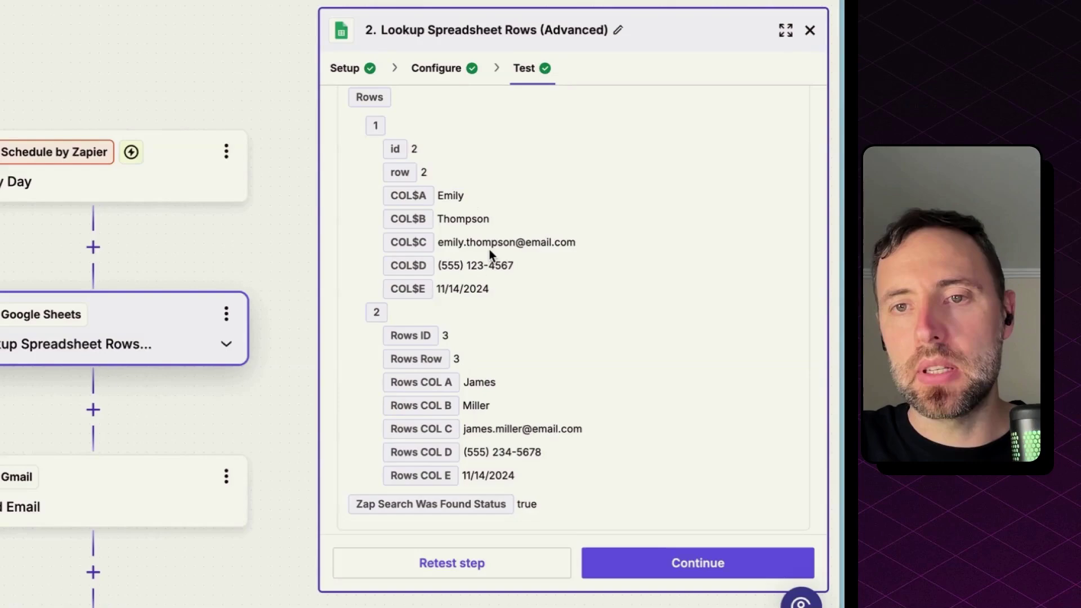
{"action": "triple_click", "coordinate": [501, 265]}
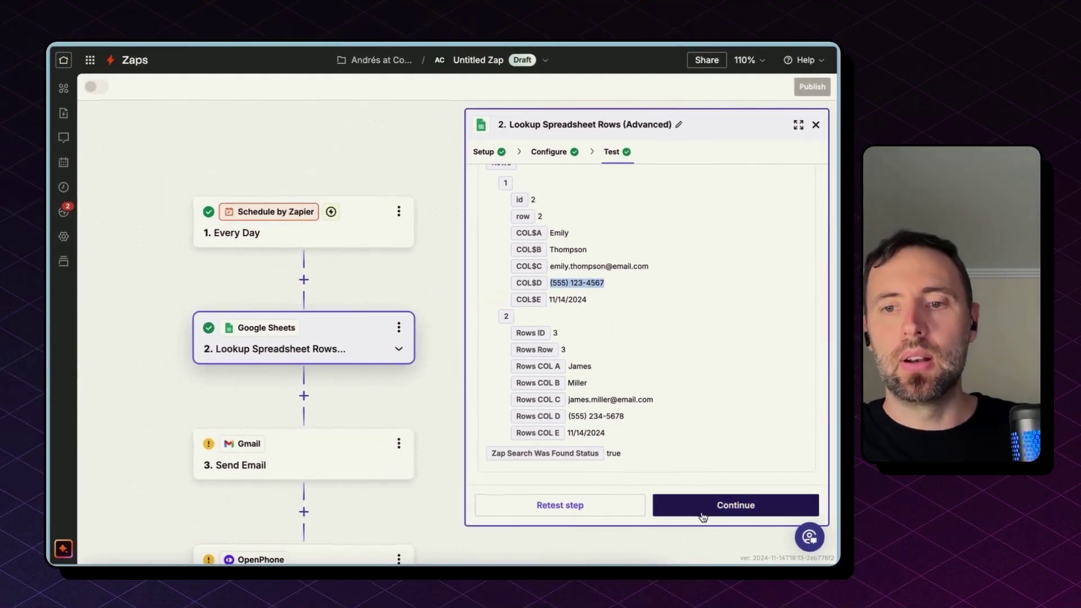
- Insert a Looping by Zapier step before the email step, set to Create Loop From Line Items
{"action": "left_click", "coordinate": [703, 516]}
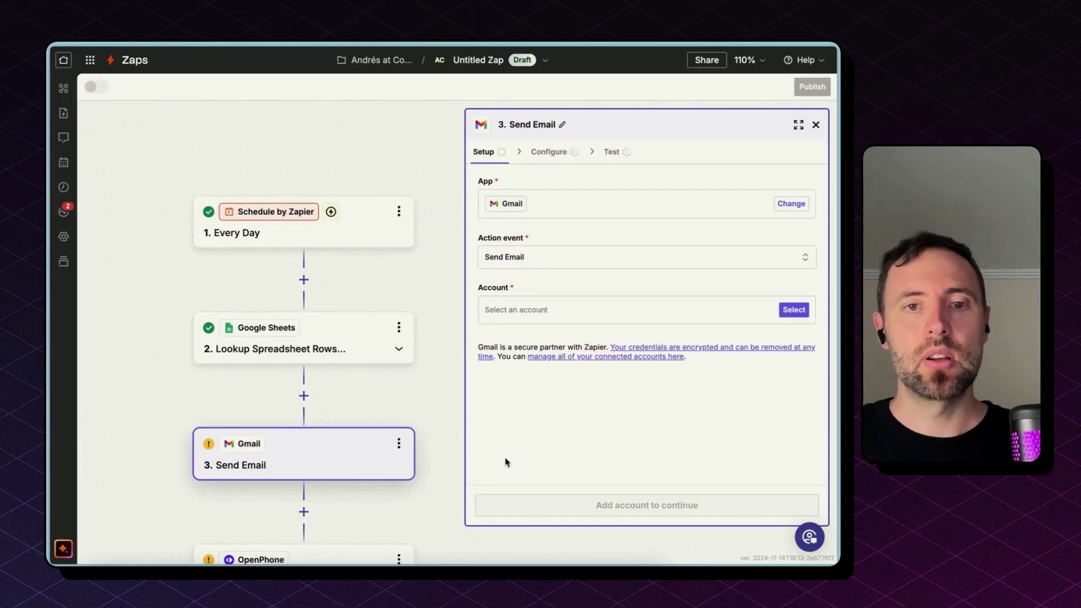
{"action": "left_click", "coordinate": [304, 396]}
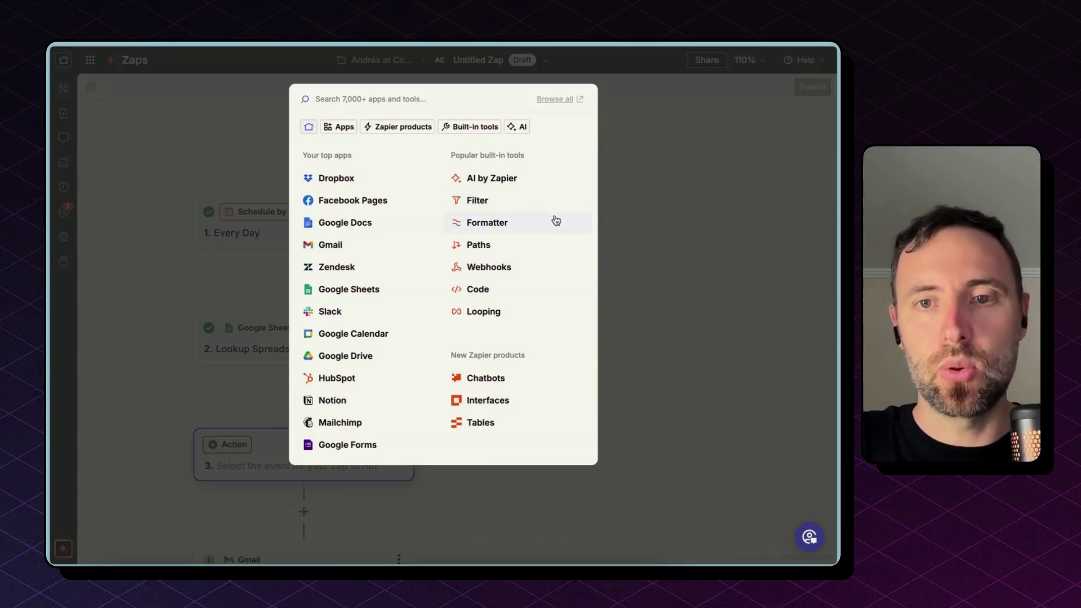
{"action": "left_click", "coordinate": [488, 311]}
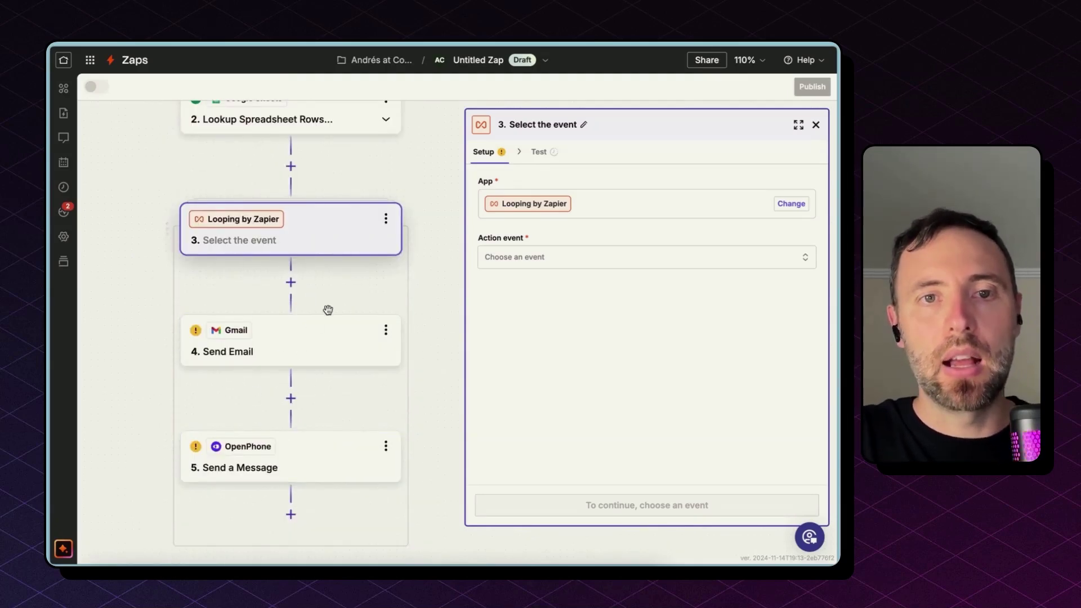
{"action": "left_click", "coordinate": [623, 254]}
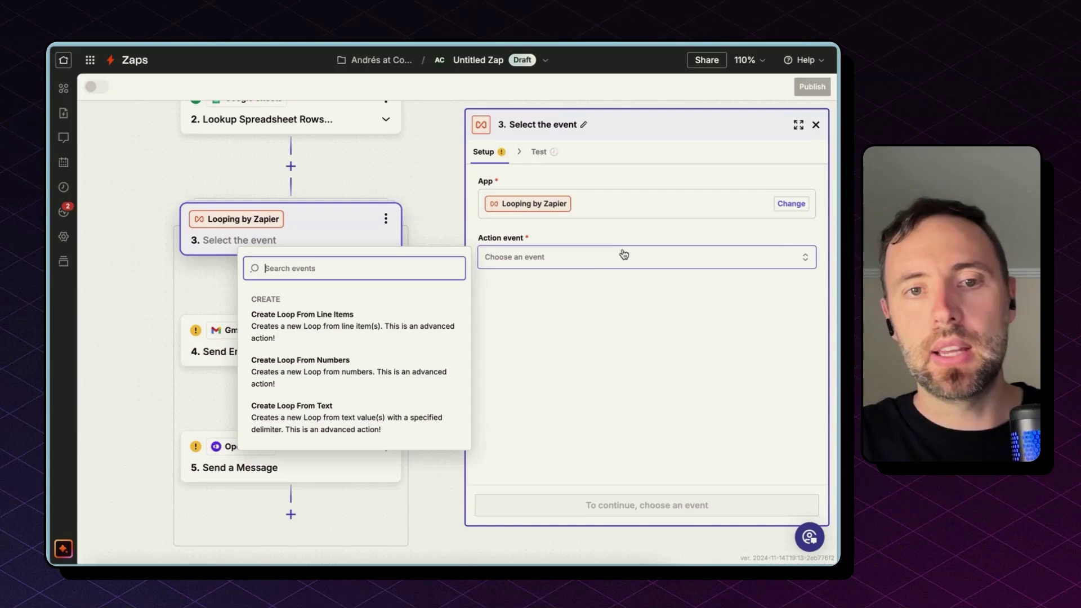
{"action": "left_click", "coordinate": [357, 326]}
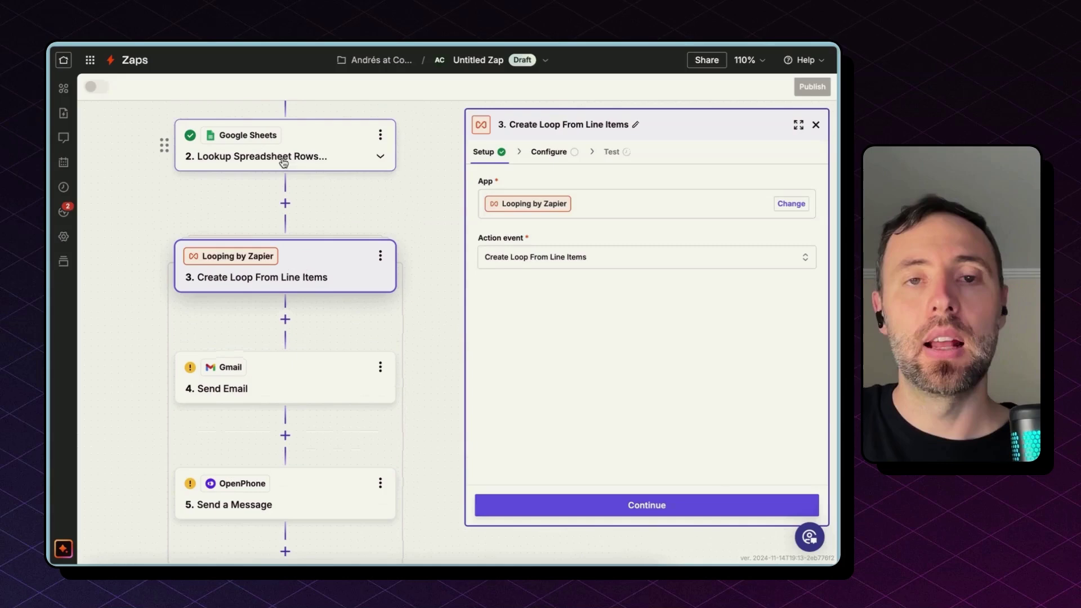
- Add three loop value keys named Name, Email and Phone
{"action": "left_click", "coordinate": [588, 505]}
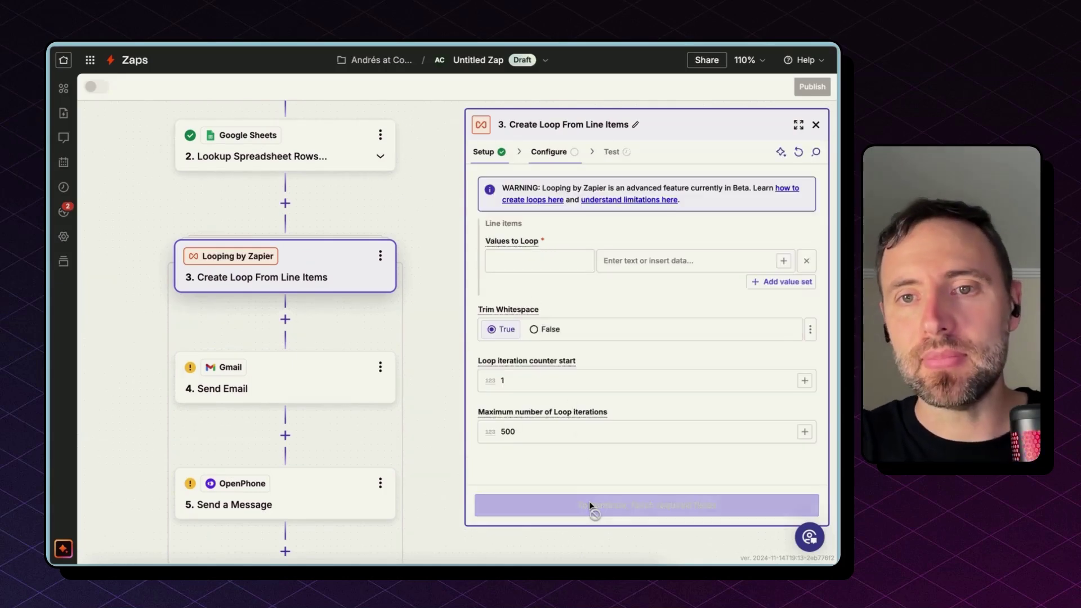
{"action": "left_click", "coordinate": [528, 264]}
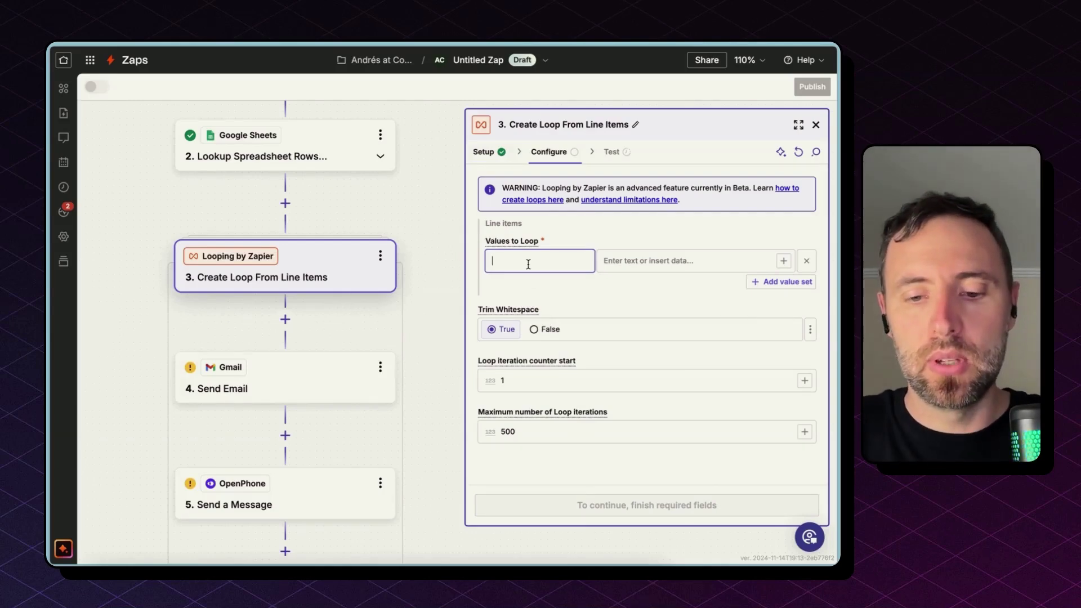
{"action": "type", "text": "Name"}
{"action": "left_click", "coordinate": [781, 281]}
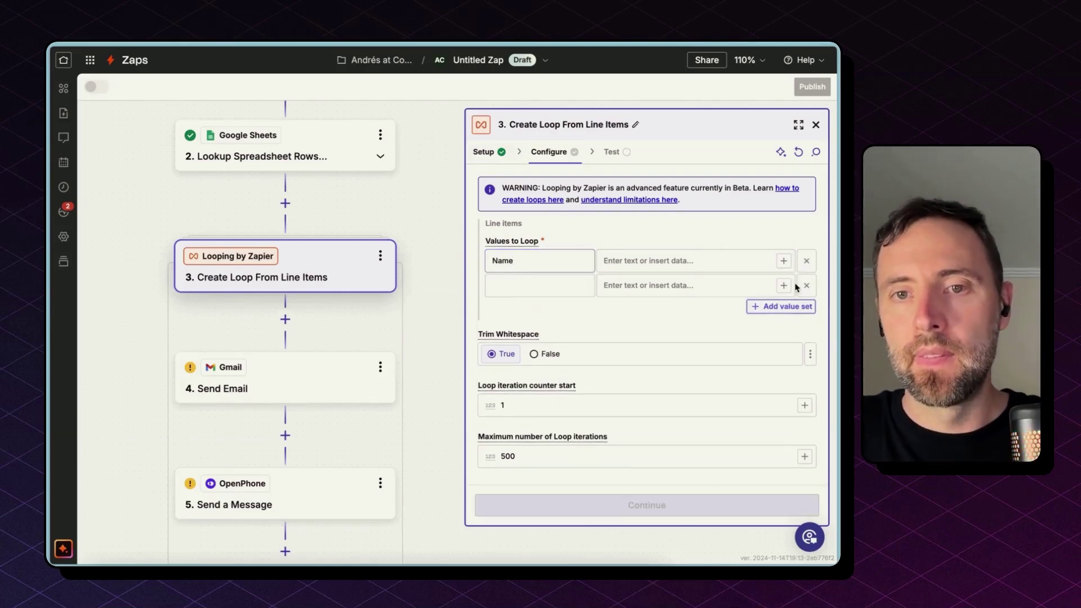
{"action": "left_click", "coordinate": [545, 293]}
{"action": "type", "text": "Email"}
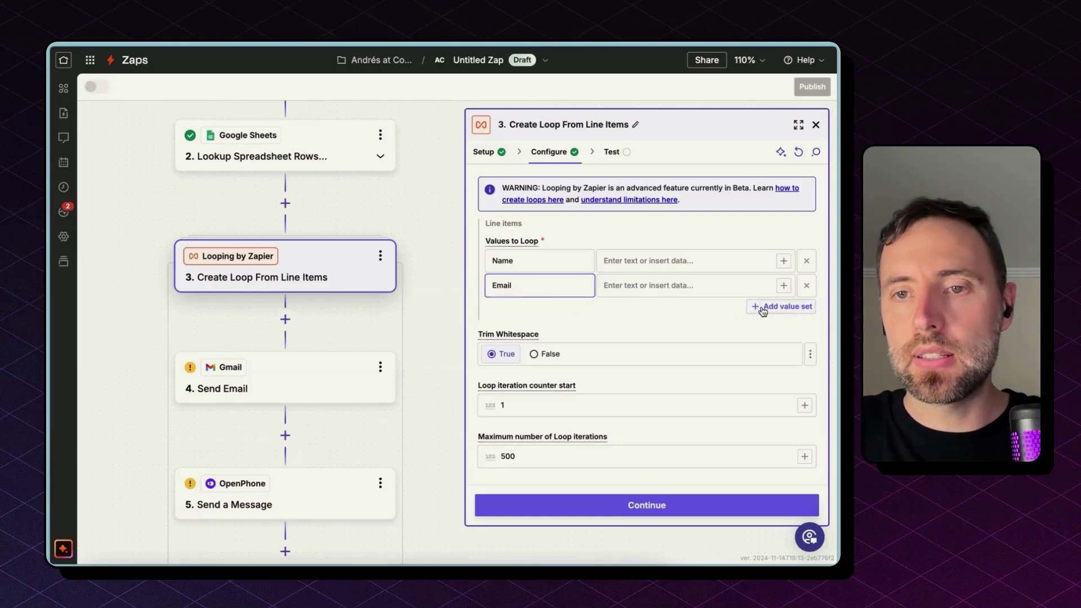
{"action": "left_click", "coordinate": [763, 307]}
{"action": "left_click", "coordinate": [545, 310]}
{"action": "type", "text": "Pho"}
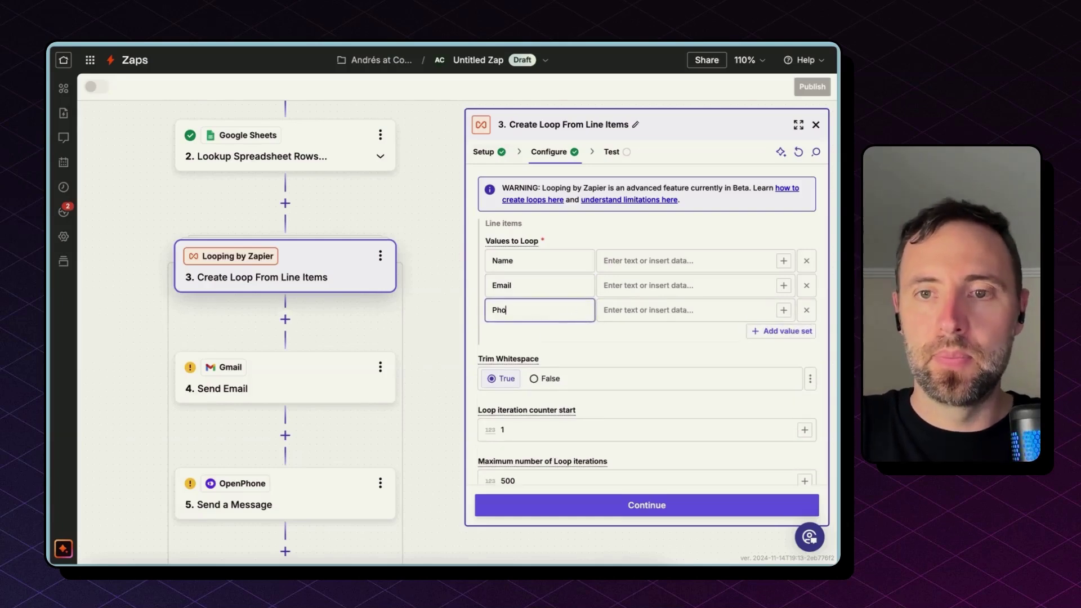
{"action": "type", "text": "ne"}
- Map Name, Email and Phone to the lookup's Rows COL A, COL C and COL D
{"action": "left_click", "coordinate": [650, 259]}
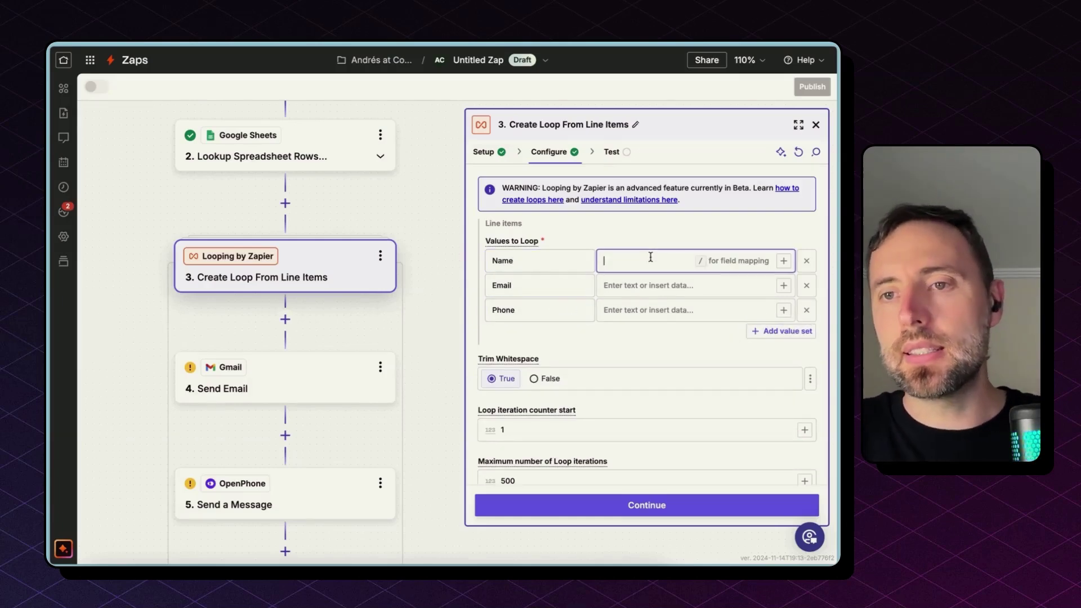
{"action": "left_click", "coordinate": [783, 261]}
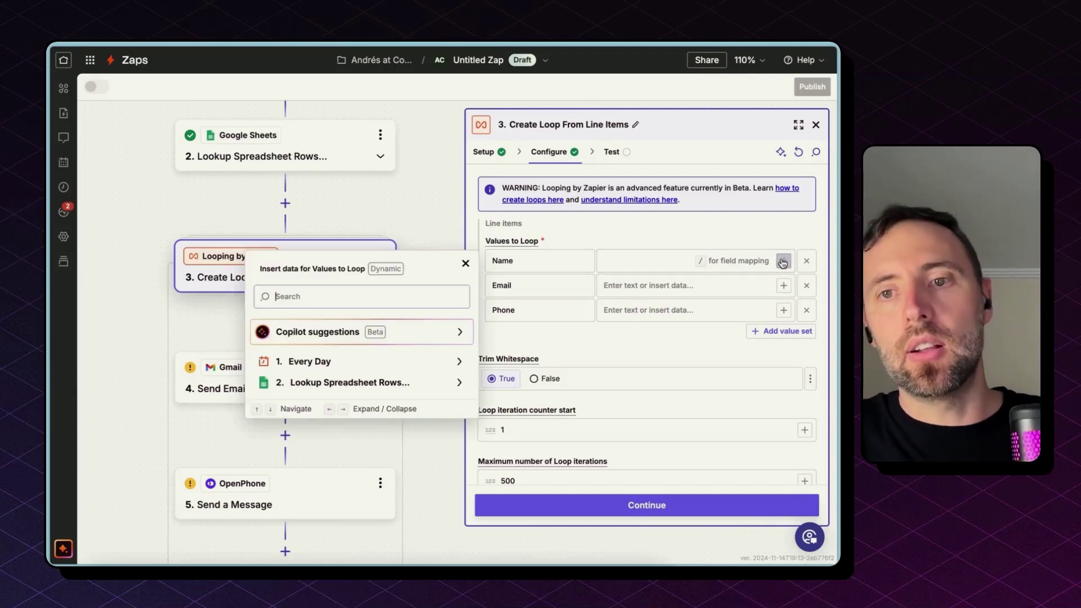
{"action": "left_click", "coordinate": [432, 382]}
{"action": "left_click", "coordinate": [338, 405]}
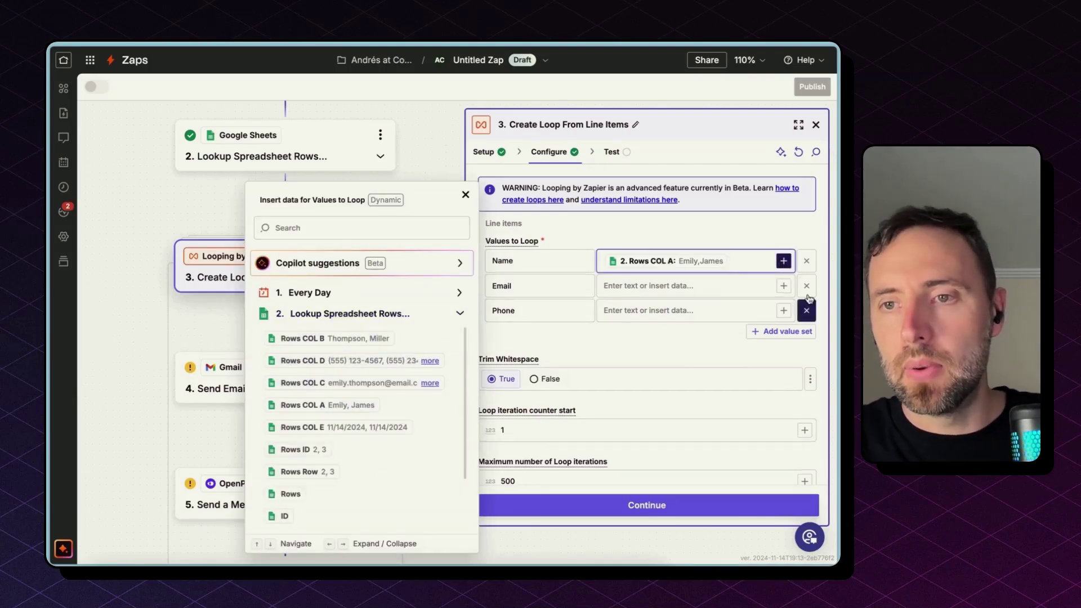
{"action": "left_click", "coordinate": [783, 285]}
{"action": "left_click", "coordinate": [354, 406]}
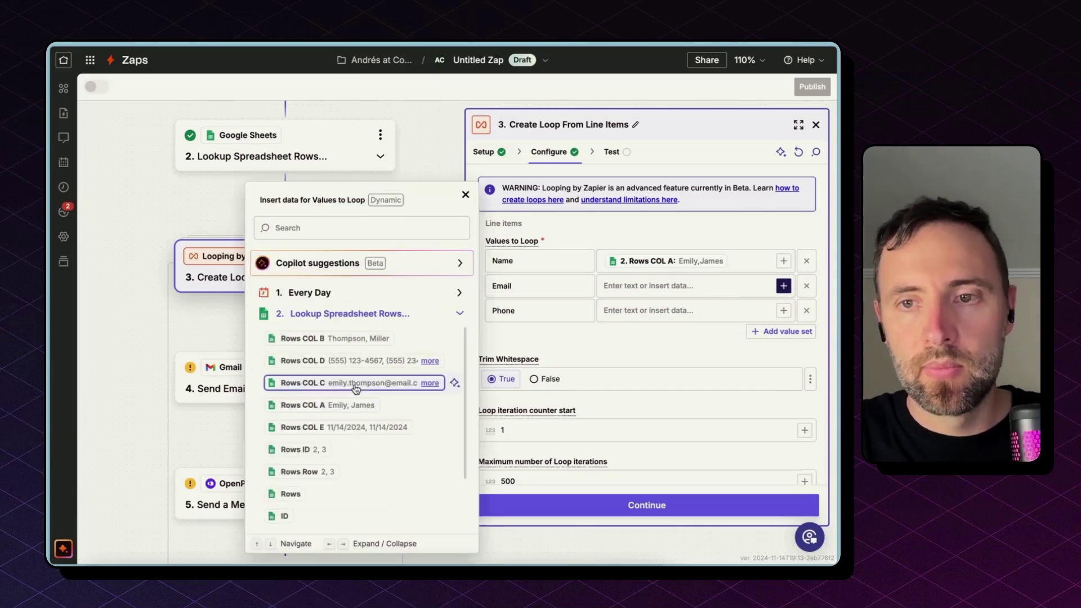
{"action": "left_click", "coordinate": [349, 383]}
{"action": "left_click", "coordinate": [783, 326]}
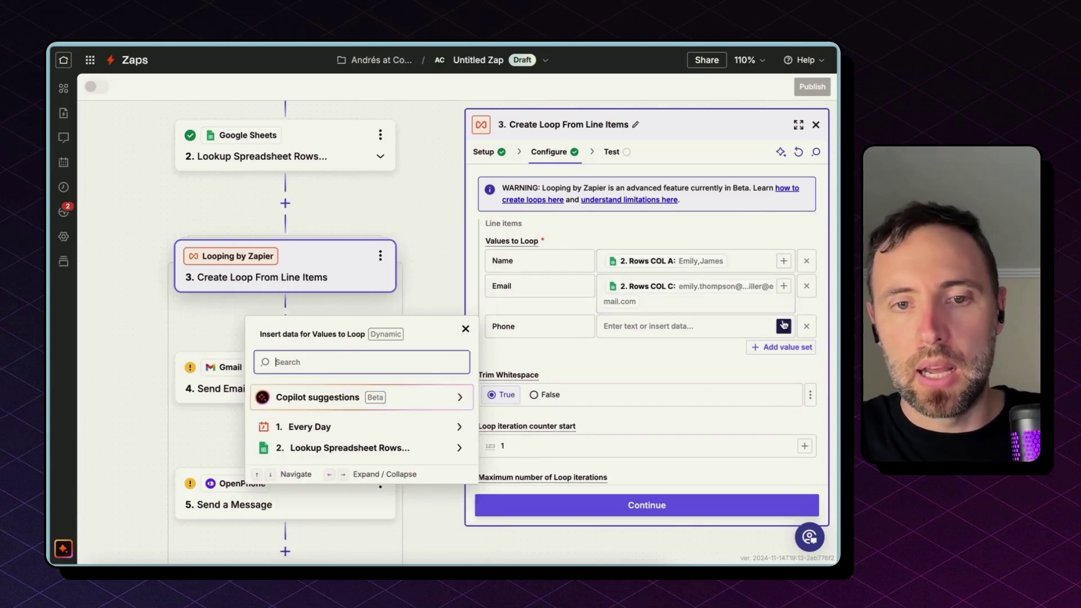
{"action": "left_click", "coordinate": [404, 451]}
{"action": "left_click", "coordinate": [388, 365]}
{"action": "left_click", "coordinate": [629, 380]}
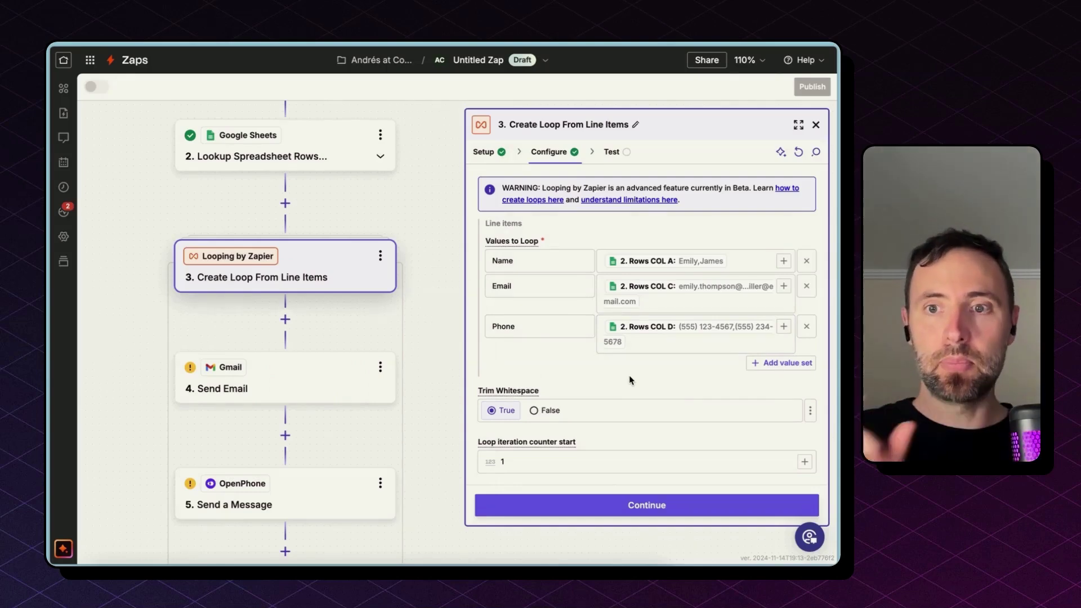
{"action": "scroll", "coordinate": [629, 379], "scroll_direction": "down", "scroll_amount": 2}
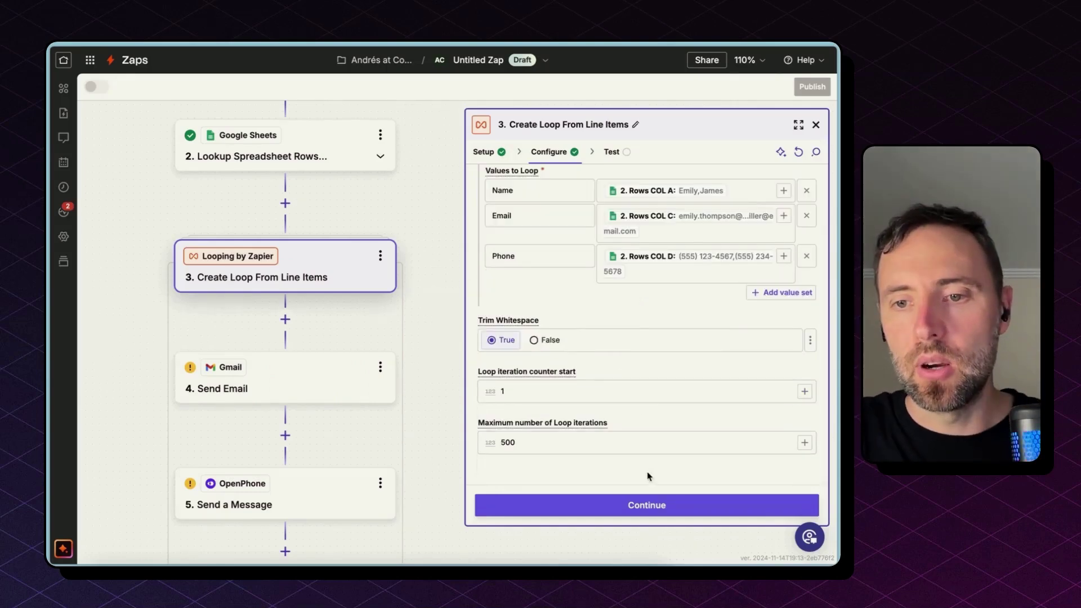
- Run the loop test, which passes with 2 iterations
{"action": "left_click", "coordinate": [690, 511]}
{"action": "left_click", "coordinate": [669, 512]}
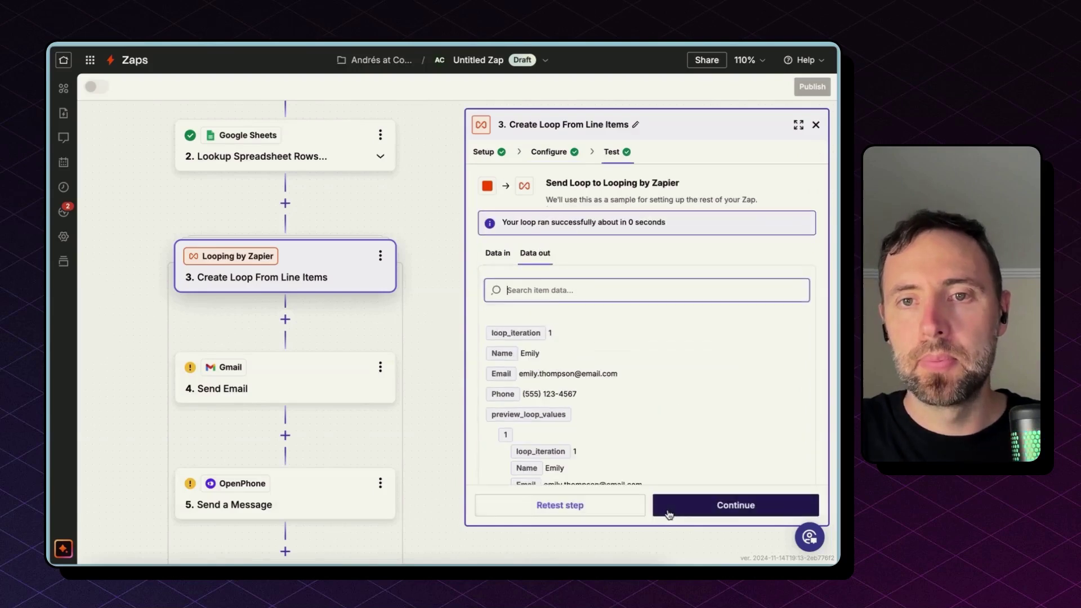
{"action": "scroll", "coordinate": [670, 366], "scroll_direction": "down", "scroll_amount": 3}
{"action": "scroll", "coordinate": [671, 363], "scroll_direction": "up", "scroll_amount": 1}
{"action": "scroll", "coordinate": [671, 363], "scroll_direction": "down", "scroll_amount": 1}
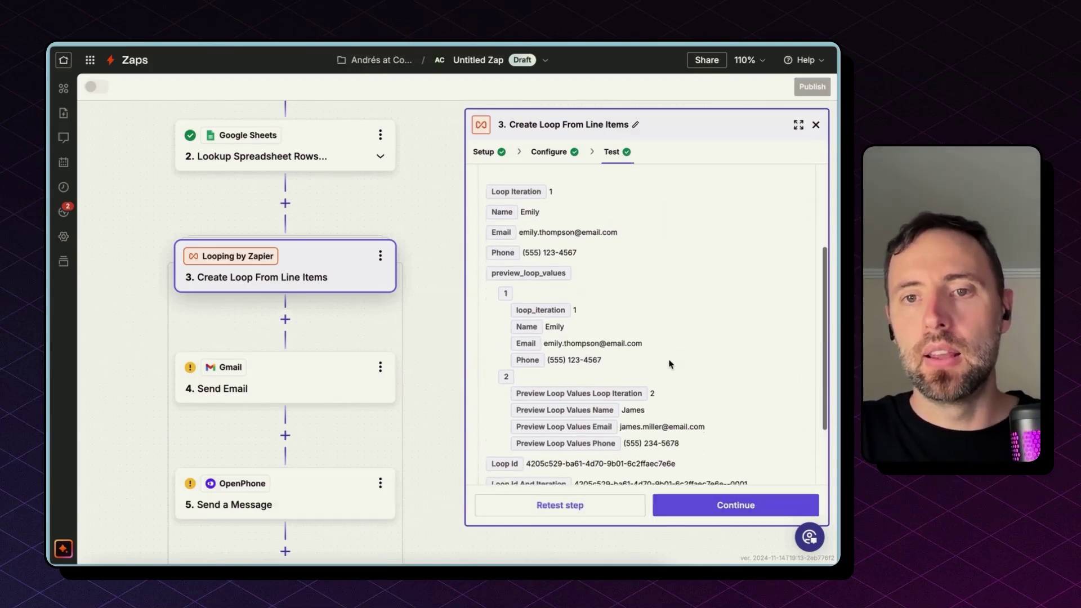
- Review each lead's name, email and phone in the loop output, then continue to Send Email
{"action": "double_click", "coordinate": [550, 315]}
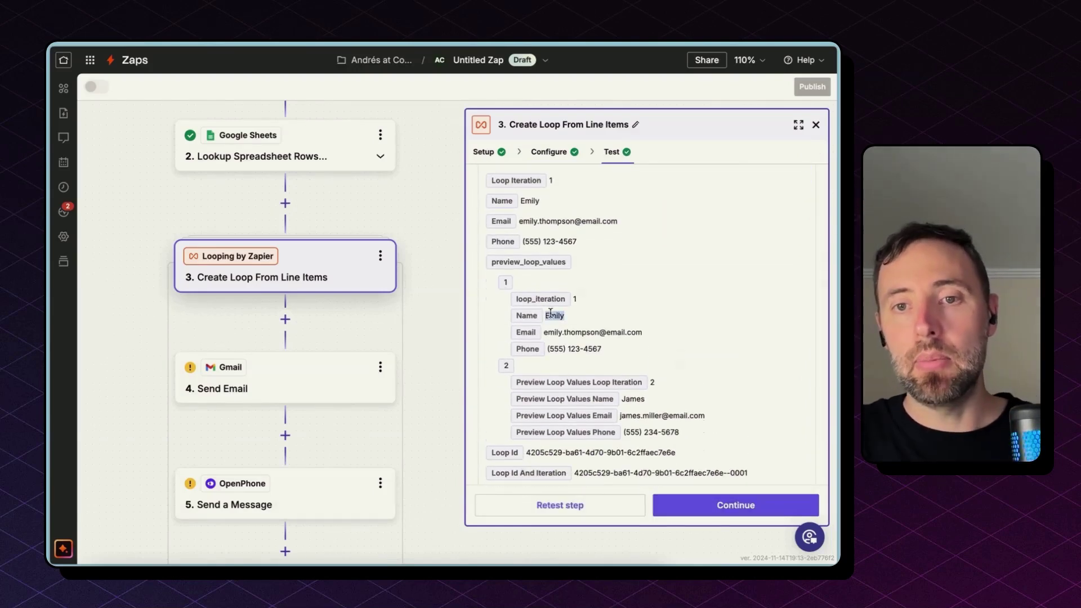
{"action": "left_click_drag", "start_coordinate": [544, 333], "coordinate": [628, 333]}
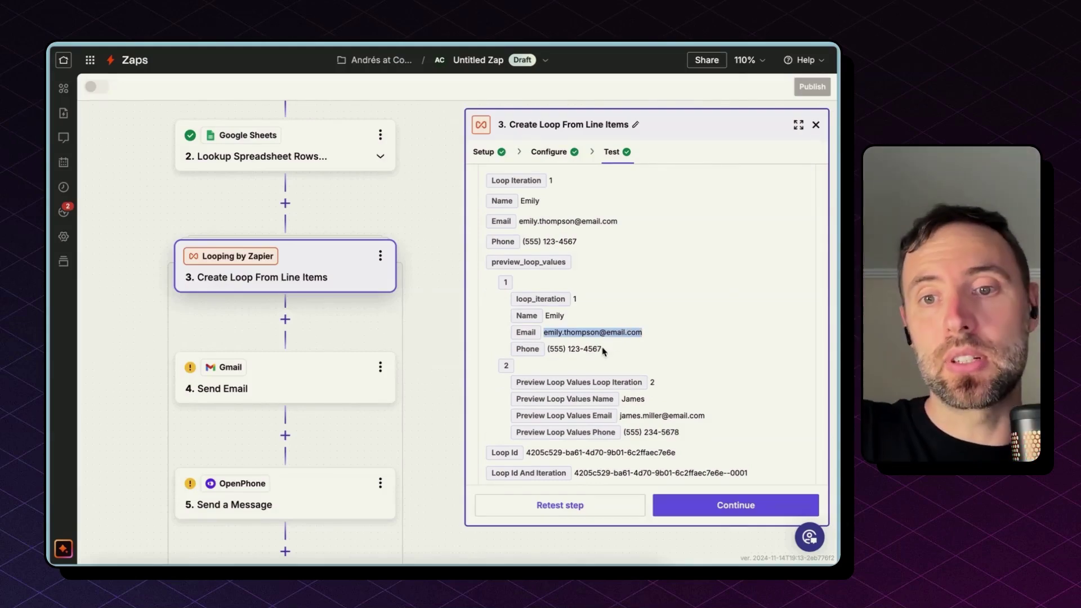
{"action": "triple_click", "coordinate": [579, 349]}
{"action": "scroll", "coordinate": [579, 348], "scroll_direction": "down", "scroll_amount": 2}
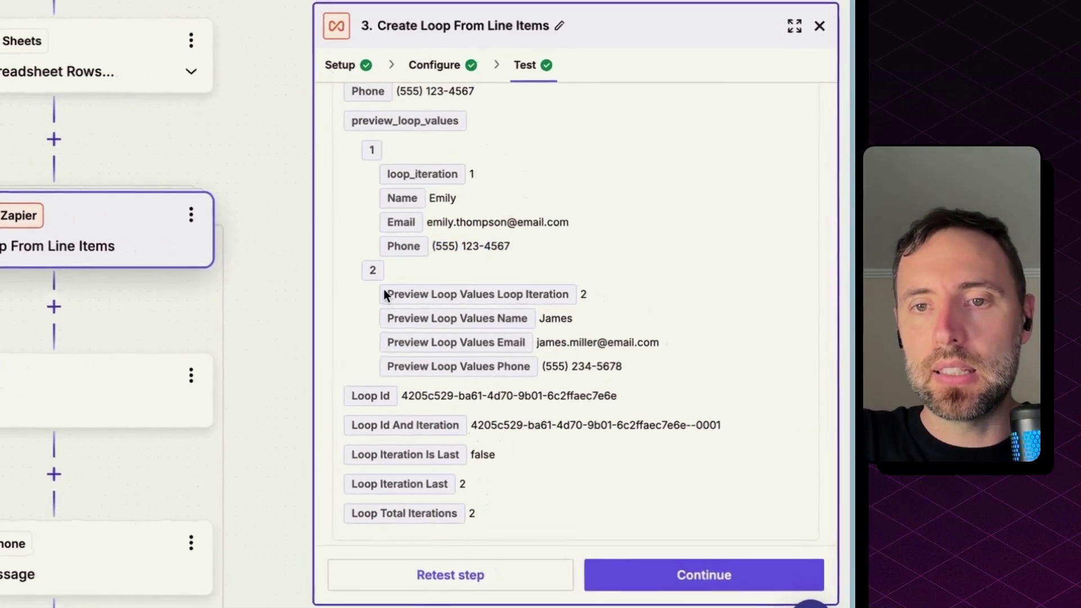
{"action": "left_click_drag", "start_coordinate": [515, 310], "coordinate": [677, 362]}
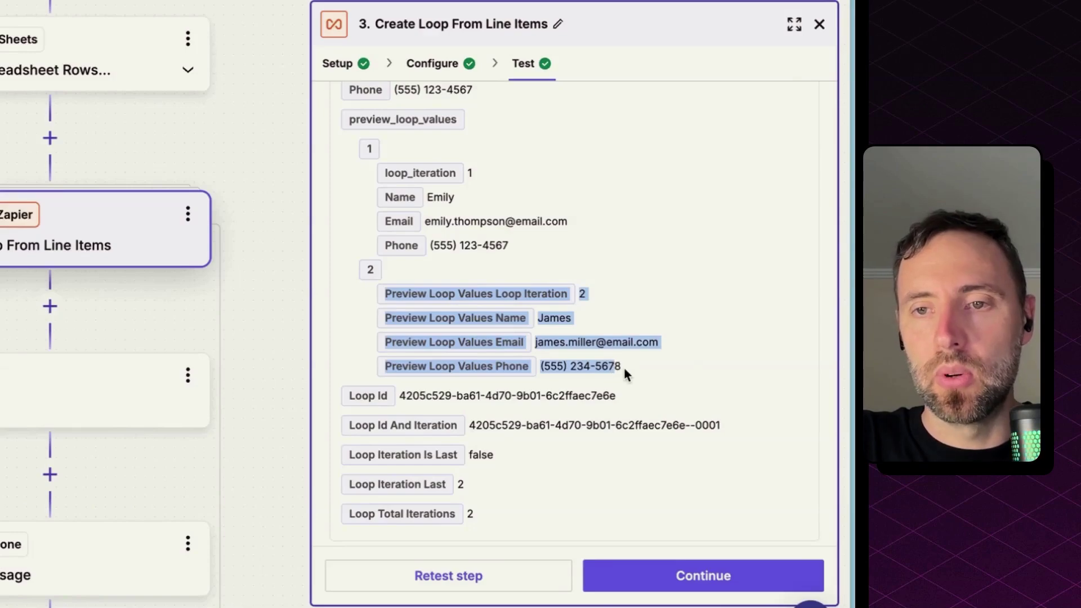
{"action": "left_click", "coordinate": [628, 366]}
{"action": "left_click", "coordinate": [698, 575]}
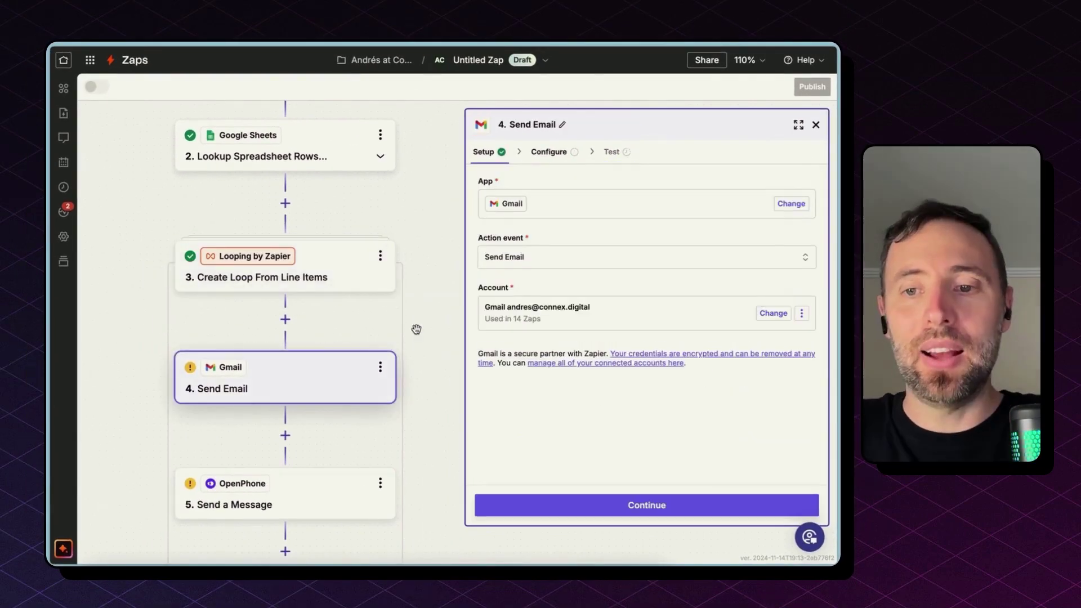
- Map the Send Email To field to the loop step's Email value
{"action": "left_click", "coordinate": [646, 507]}
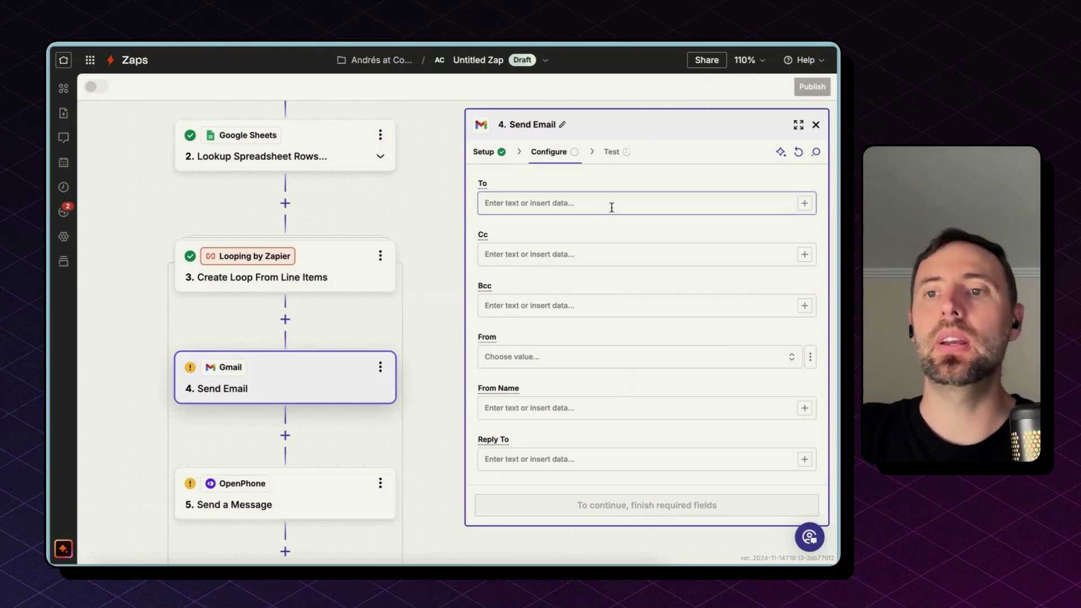
{"action": "left_click", "coordinate": [804, 203]}
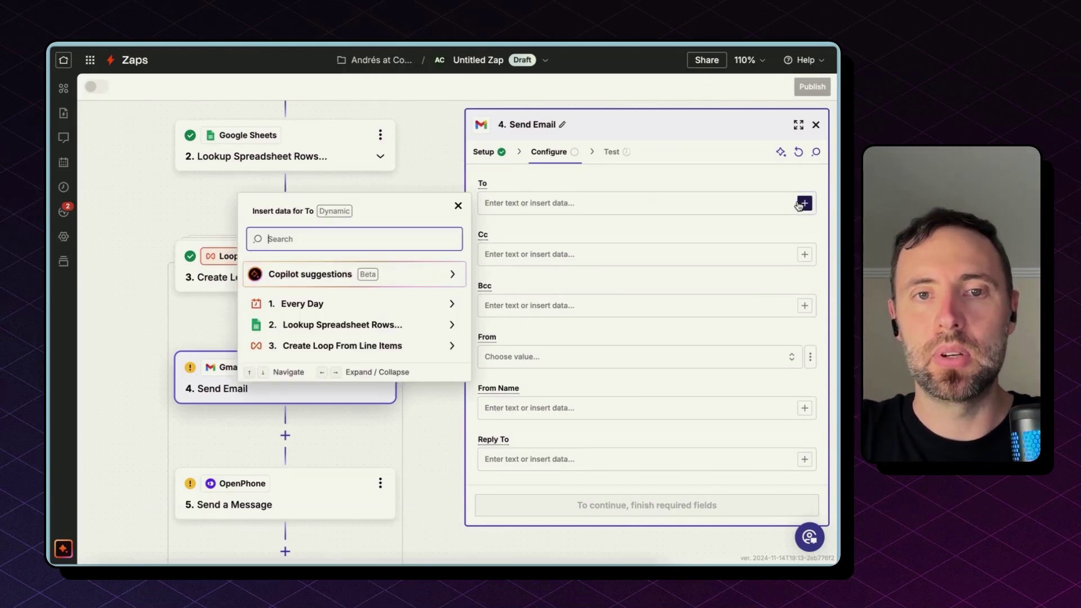
{"action": "left_click", "coordinate": [380, 347]}
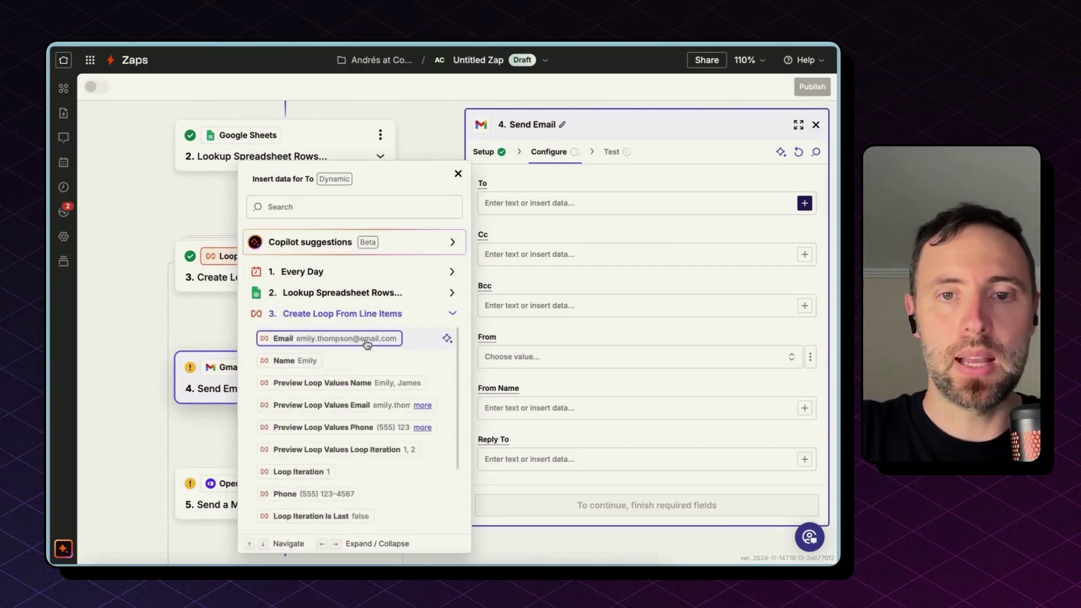
{"action": "left_click", "coordinate": [367, 339]}
{"action": "scroll", "coordinate": [549, 273], "scroll_direction": "down", "scroll_amount": 5}
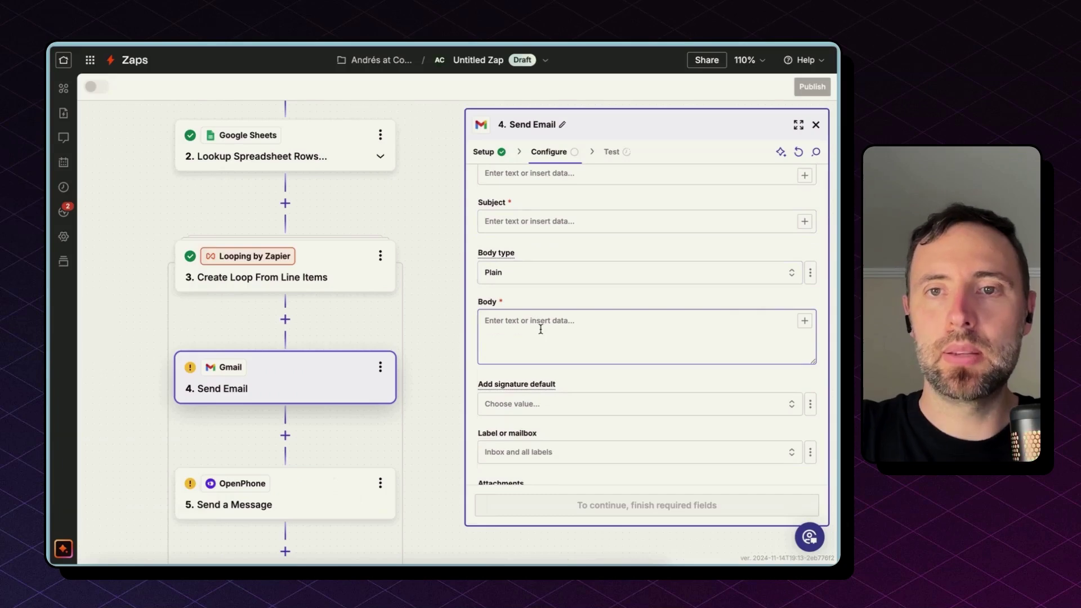
- Paste the prepared renewal reminder subject and body into the Send Email fields
{"action": "scroll", "coordinate": [541, 330], "scroll_direction": "down", "scroll_amount": 1}
{"action": "left_click", "coordinate": [543, 191]}
{"action": "type", "text": "Renewal Reminder – Let’s Connect"}
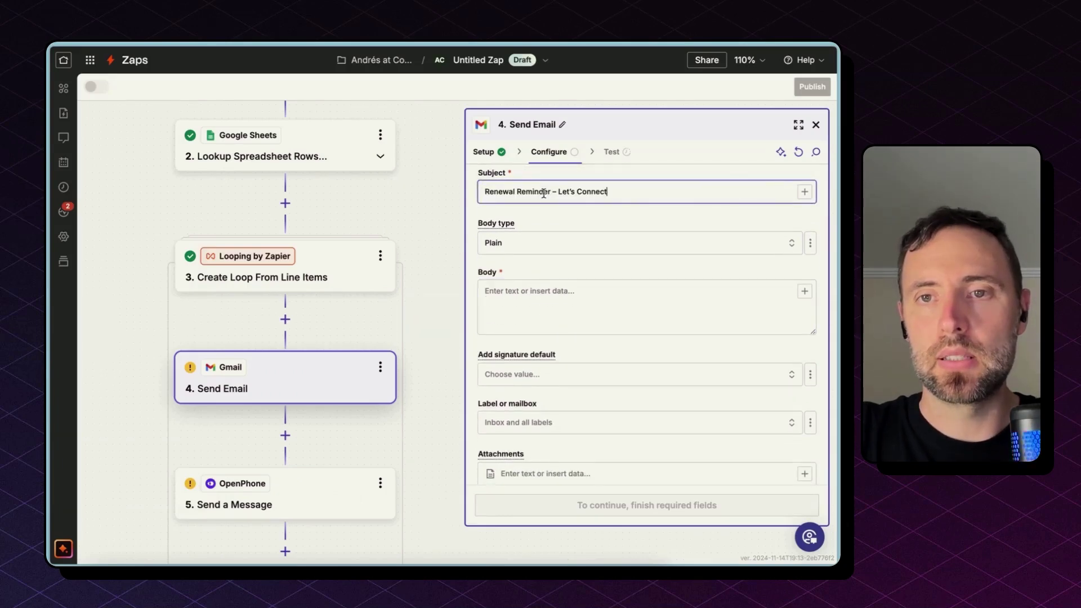
{"action": "left_click", "coordinate": [642, 321]}
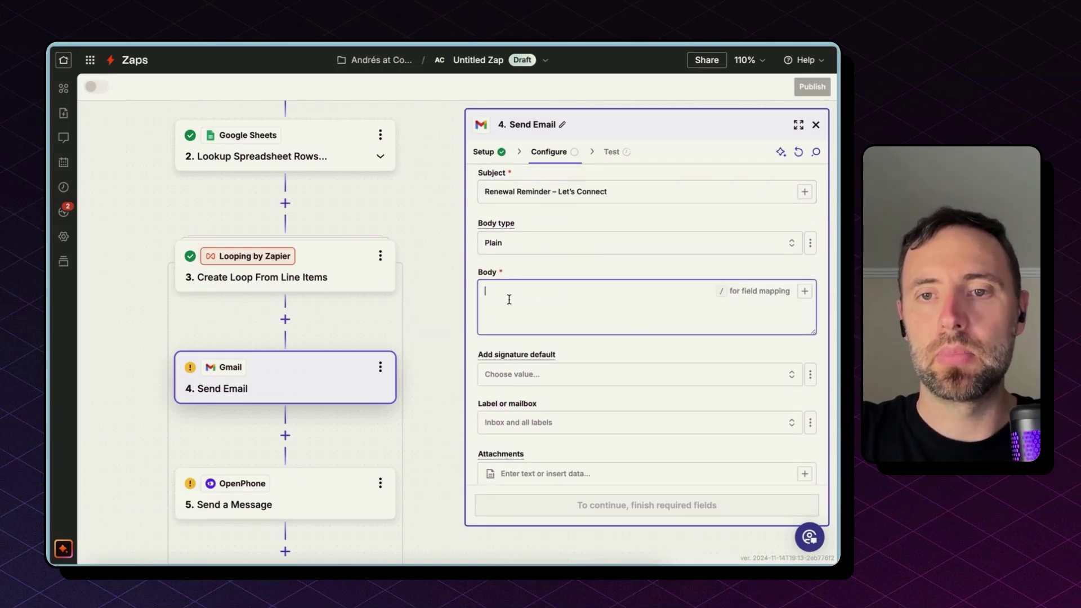
{"action": "type", "text": "Hi Andrés,  Your product/service is set to expire soon, and I’d love to connect to discuss your renewal options.  Please feel free to book a convenient time for us to meet on Zoom: [link].  Looking forward to our conversation!  Best, [Your Name]"}
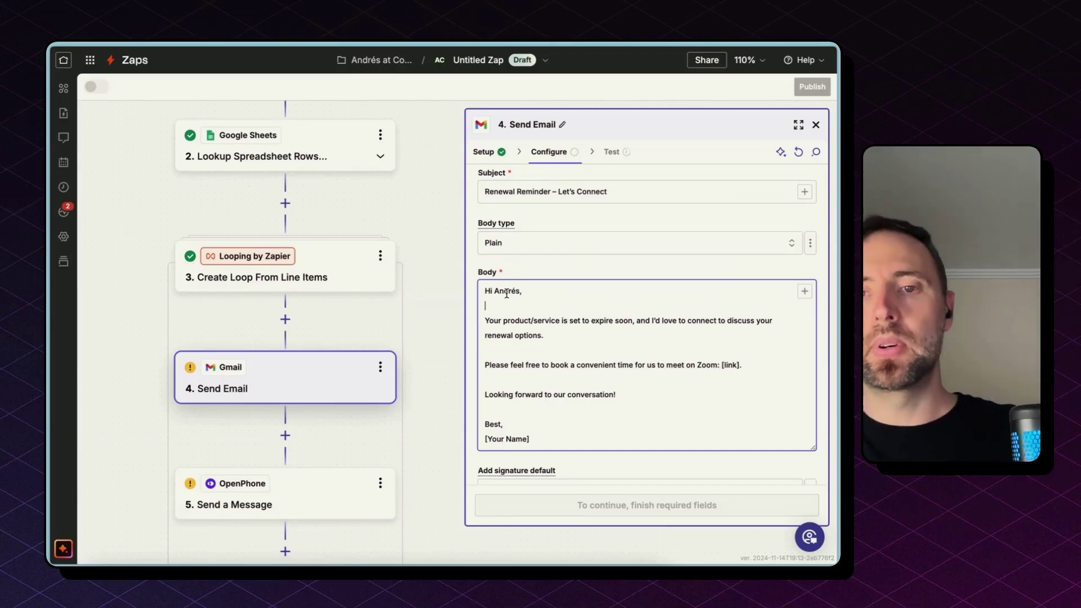
- Replace the hard-coded greeting name with the loop step's Name field
{"action": "double_click", "coordinate": [508, 292]}
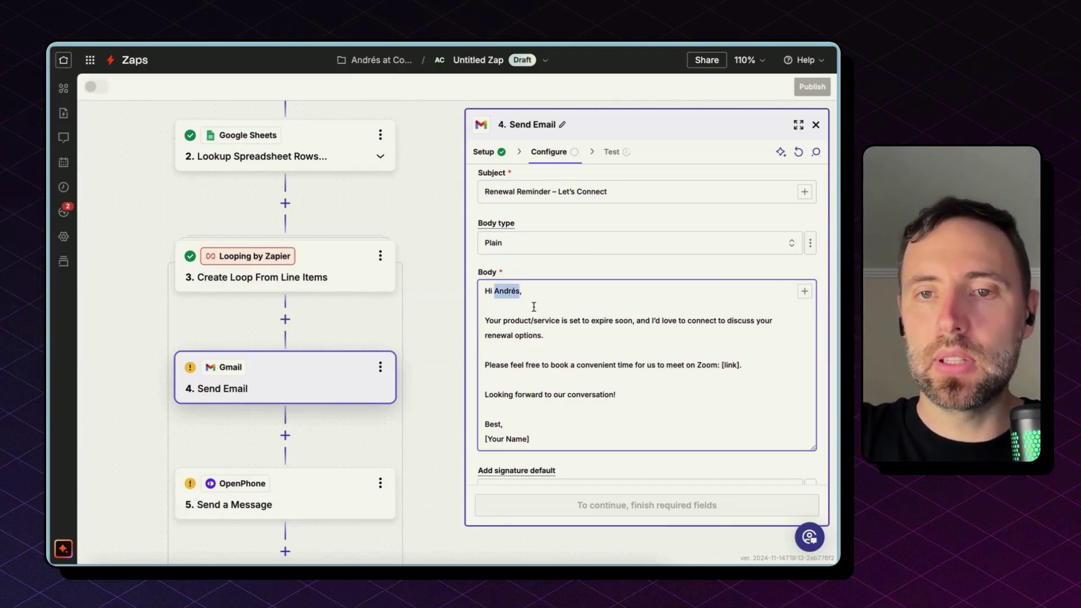
{"action": "key", "text": "BackSpace"}
{"action": "left_click", "coordinate": [805, 291]}
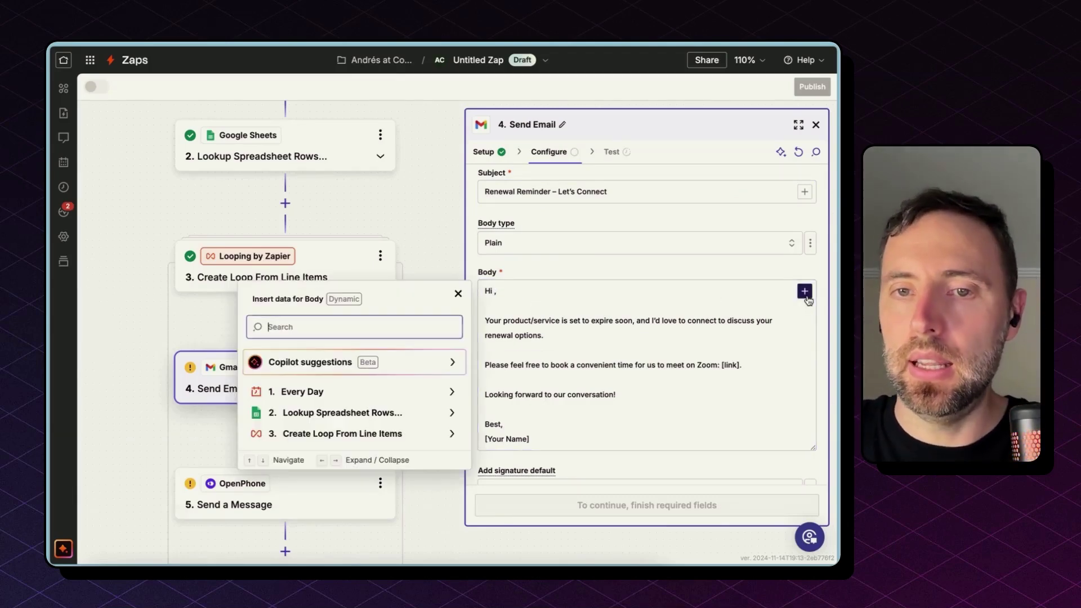
{"action": "left_click", "coordinate": [384, 433]}
{"action": "left_click", "coordinate": [295, 360]}
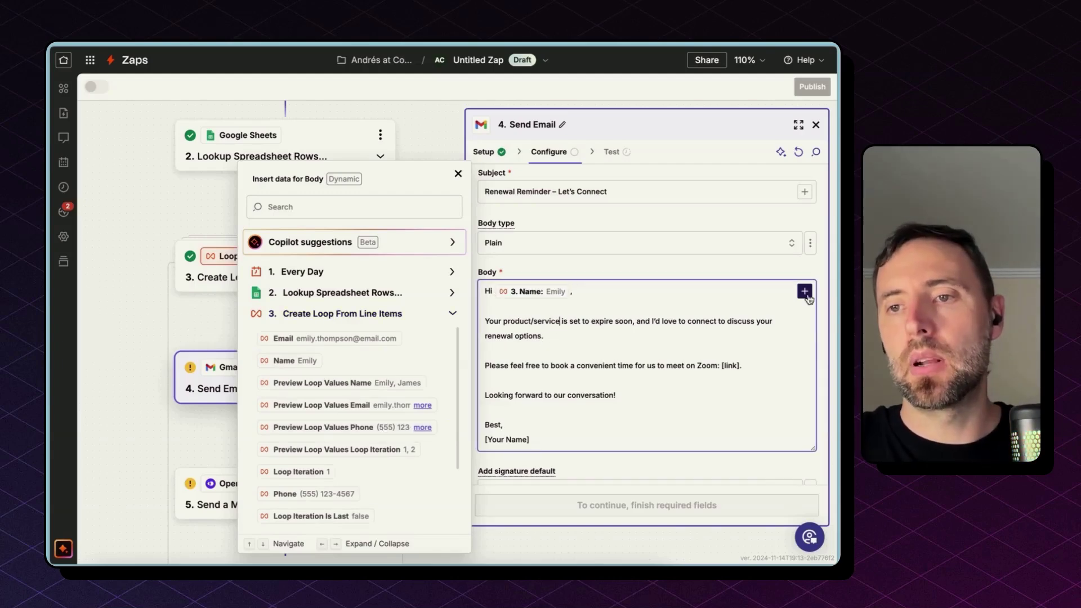
- Fill the sign-off with the sender's name and paste the booking link on the Zoom line
{"action": "left_click", "coordinate": [738, 351]}
{"action": "left_click_drag", "start_coordinate": [530, 440], "coordinate": [484, 440]}
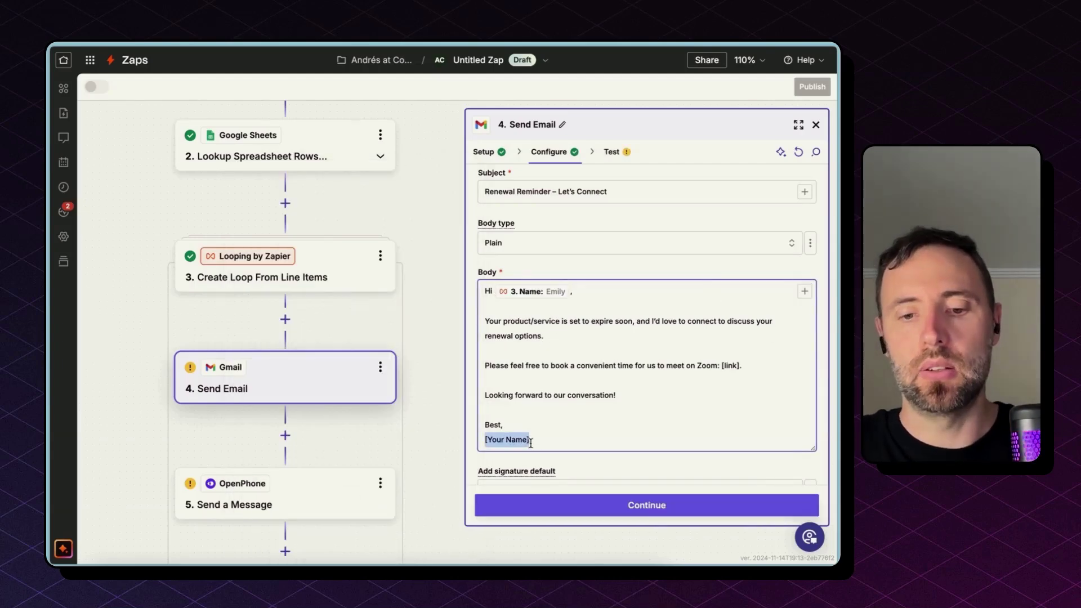
{"action": "type", "text": "Andrés"}
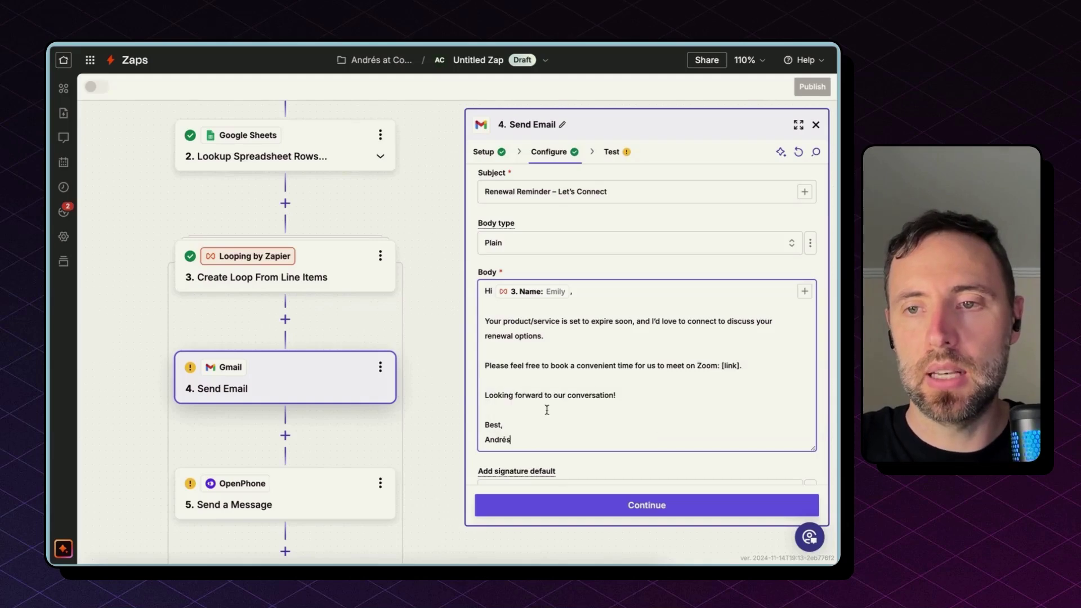
{"action": "double_click", "coordinate": [731, 366]}
{"action": "key", "text": "BackSpace"}
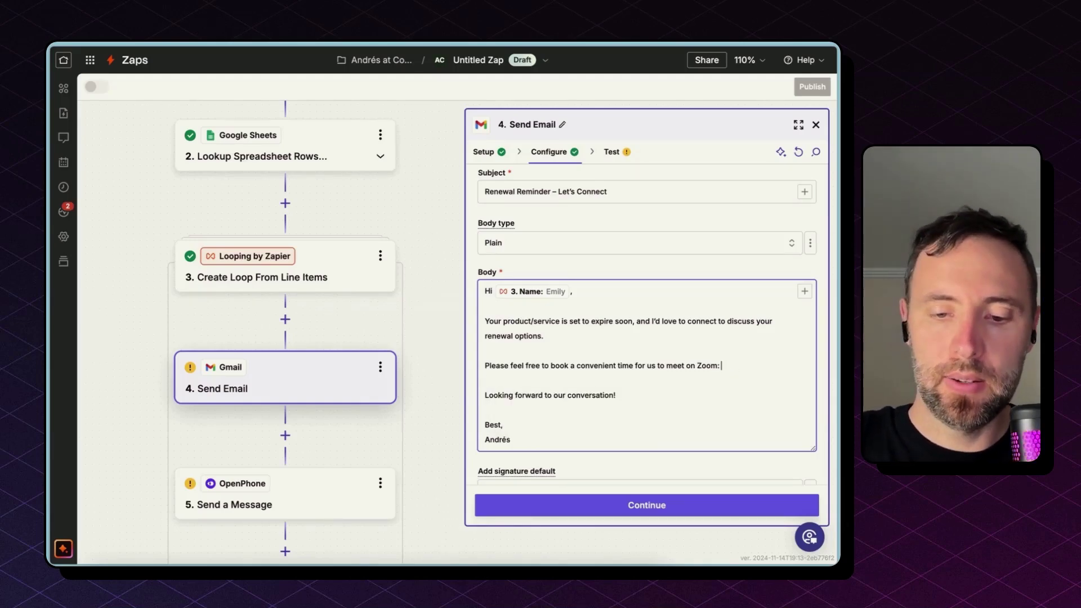
{"action": "type", "text": "https://connex.digital/book/automate"}
- Finish configuring the email and test-send it successfully
{"action": "scroll", "coordinate": [730, 393], "scroll_direction": "down", "scroll_amount": 5}
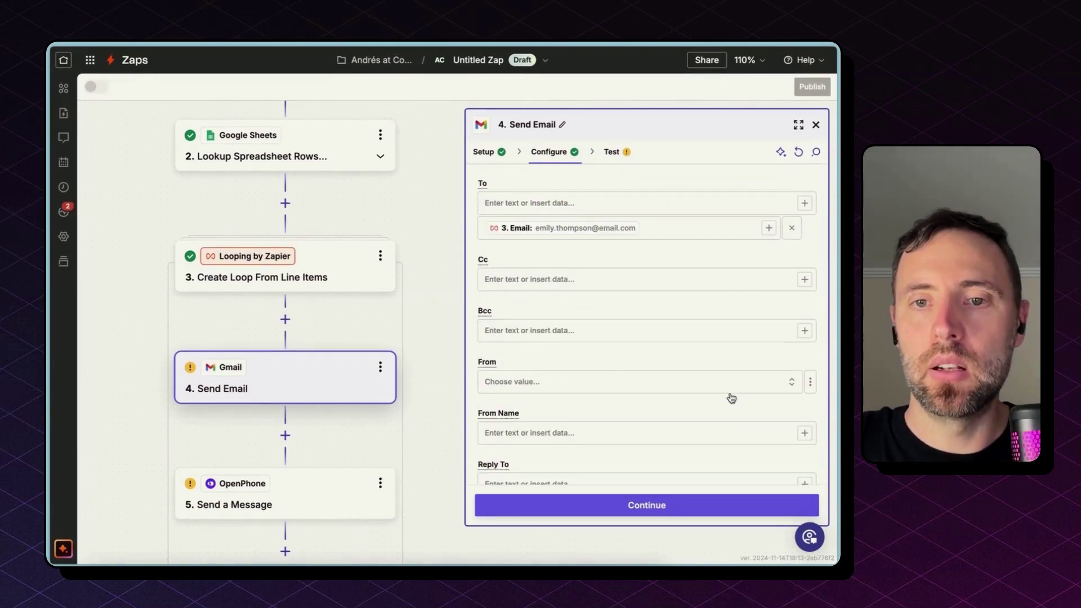
{"action": "scroll", "coordinate": [730, 398], "scroll_direction": "down", "scroll_amount": 10}
{"action": "left_click", "coordinate": [648, 505]}
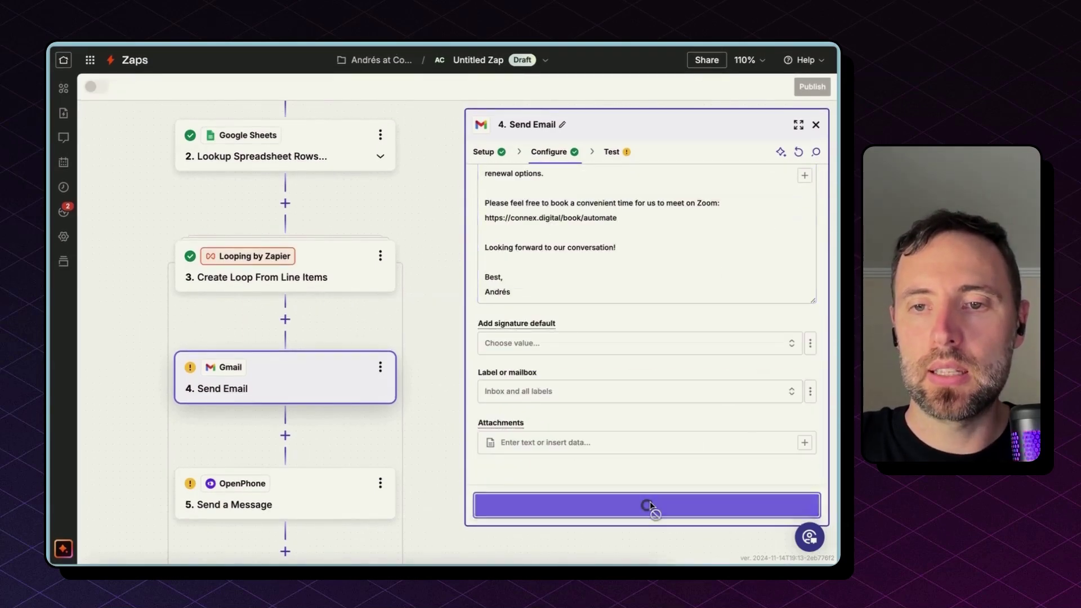
{"action": "left_click", "coordinate": [676, 505]}
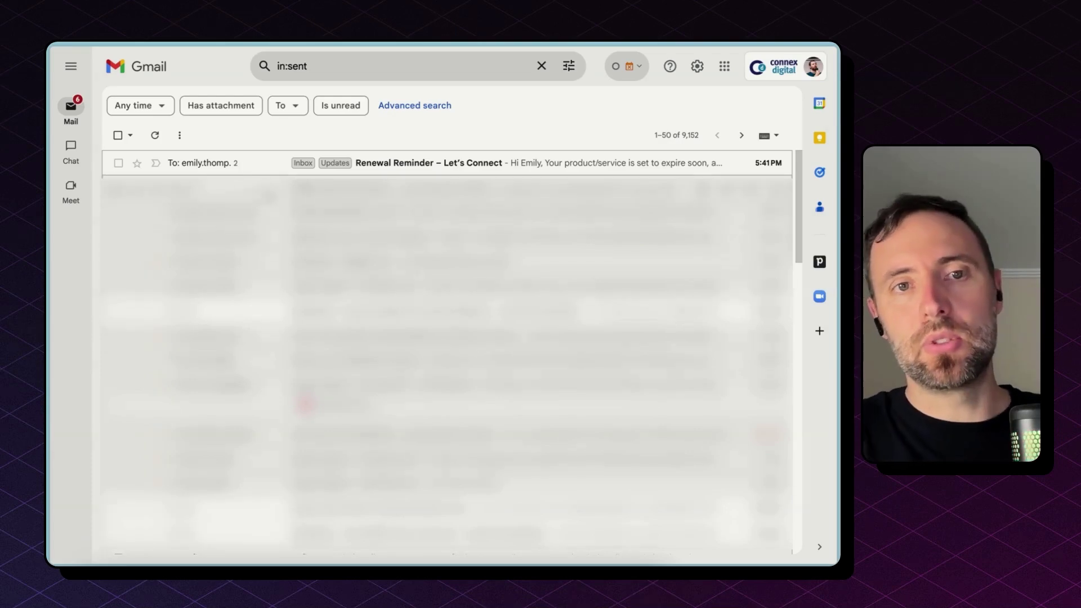
- Open the sent 'Renewal Reminder – Let's Connect' email and highlight its personalised contents
{"action": "left_click", "coordinate": [252, 164]}
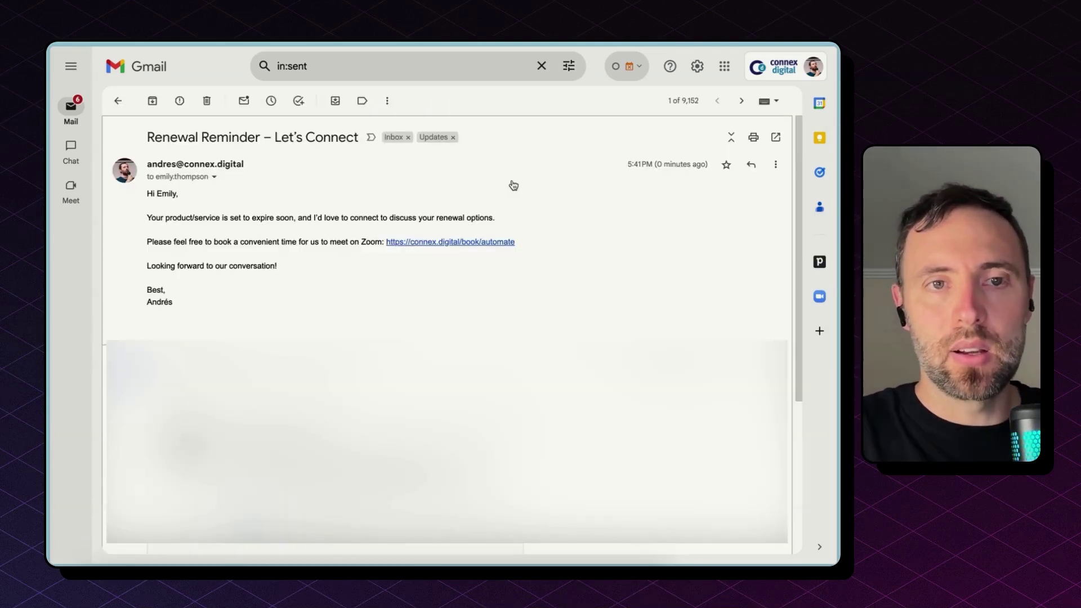
{"action": "left_click_drag", "start_coordinate": [428, 289], "coordinate": [189, 152]}
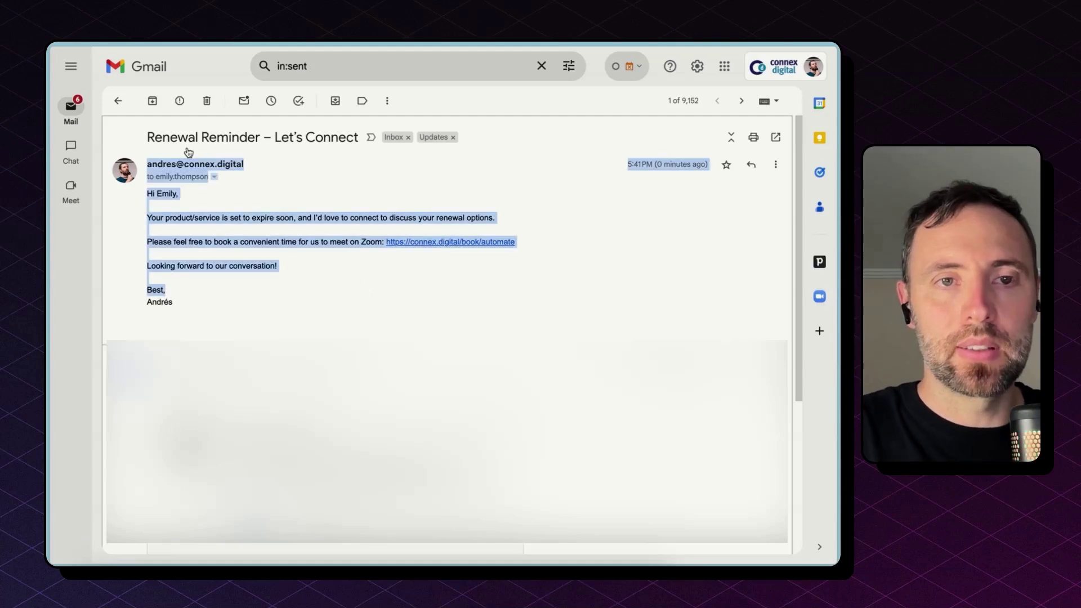
- Open the OpenPhone text step and send from the Primary number
{"action": "left_click", "coordinate": [189, 152]}
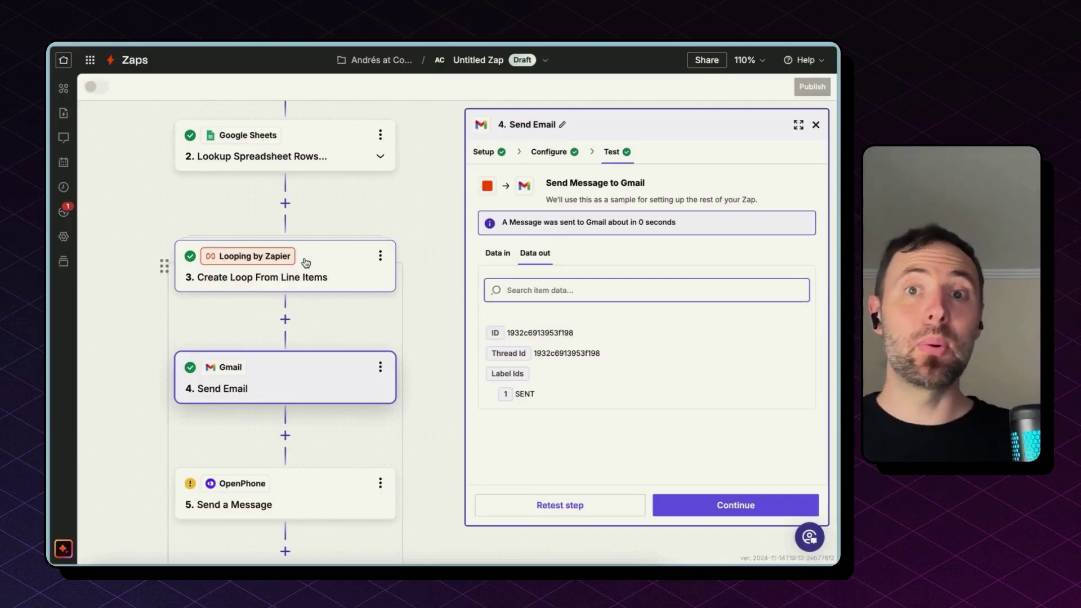
{"action": "left_click", "coordinate": [339, 504]}
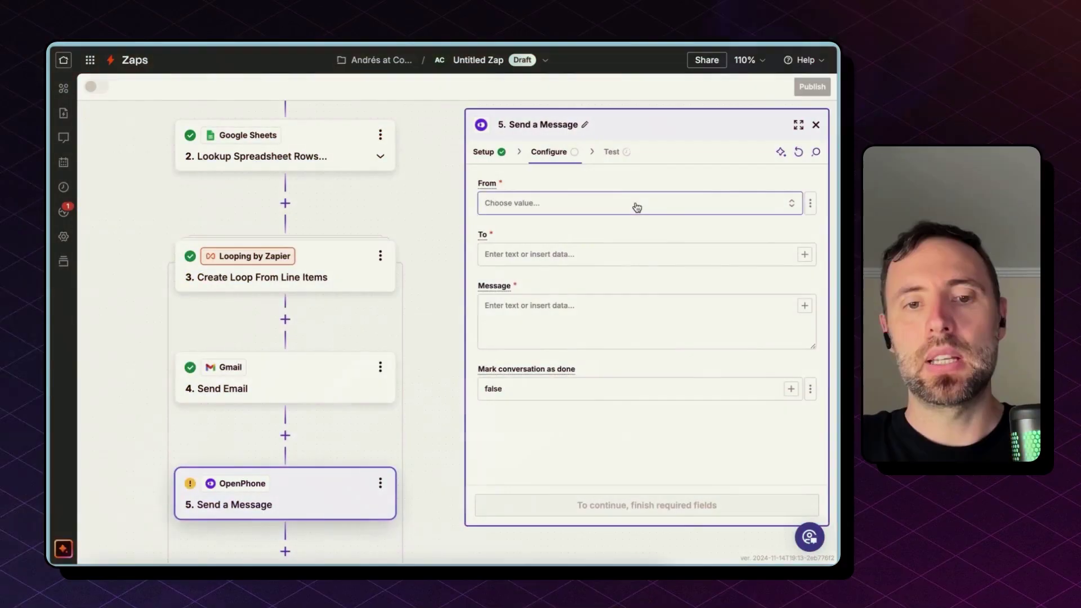
{"action": "left_click", "coordinate": [485, 151]}
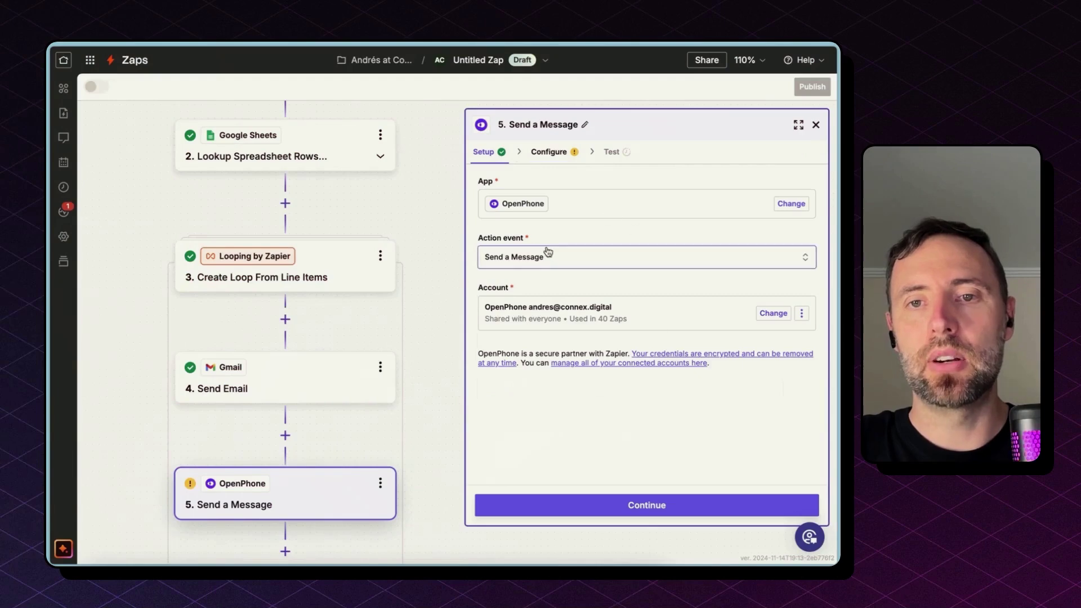
{"action": "left_click", "coordinate": [551, 151]}
{"action": "left_click", "coordinate": [379, 243]}
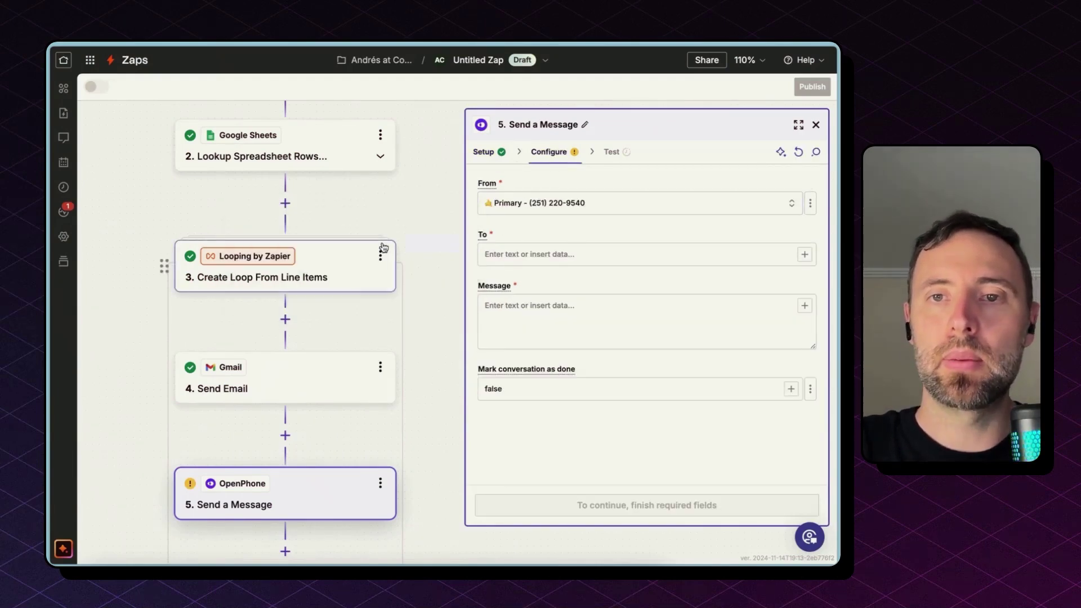
- Set the text's recipient to the loop step's Phone field
{"action": "left_click", "coordinate": [600, 255]}
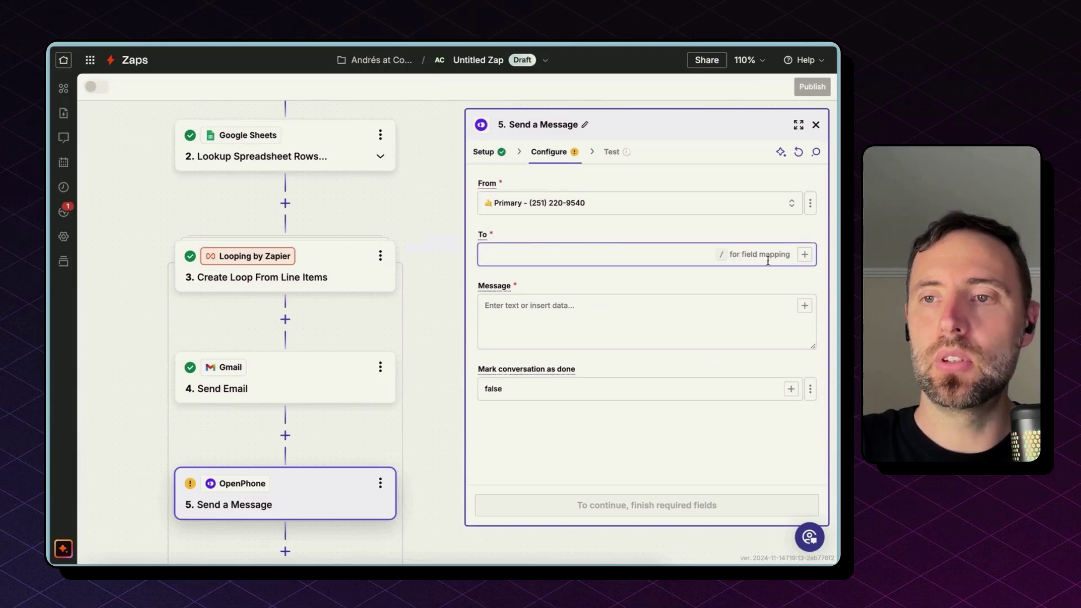
{"action": "left_click", "coordinate": [805, 254]}
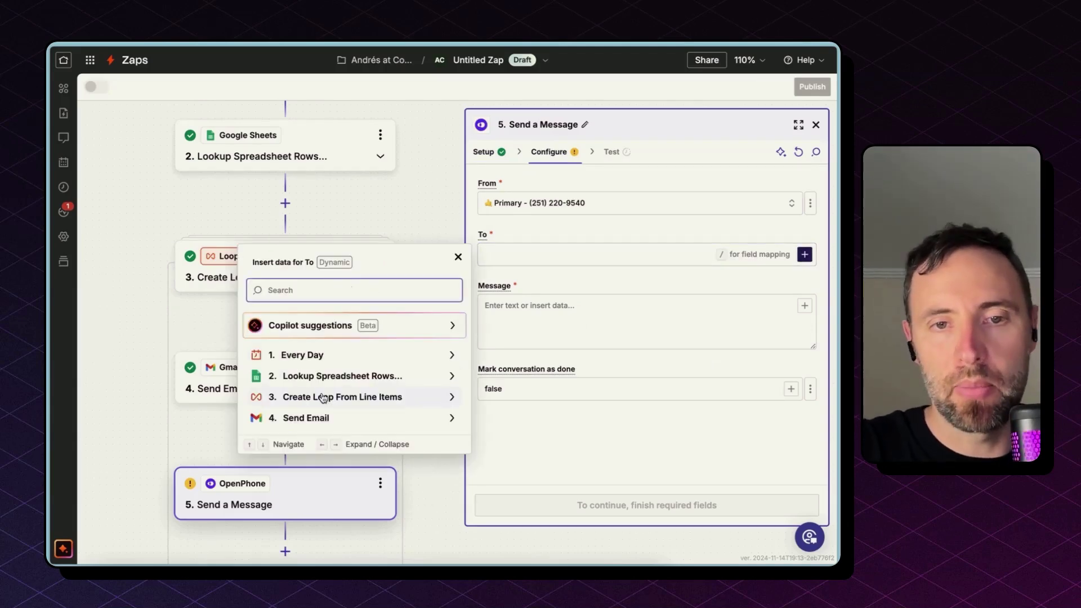
{"action": "left_click", "coordinate": [331, 398]}
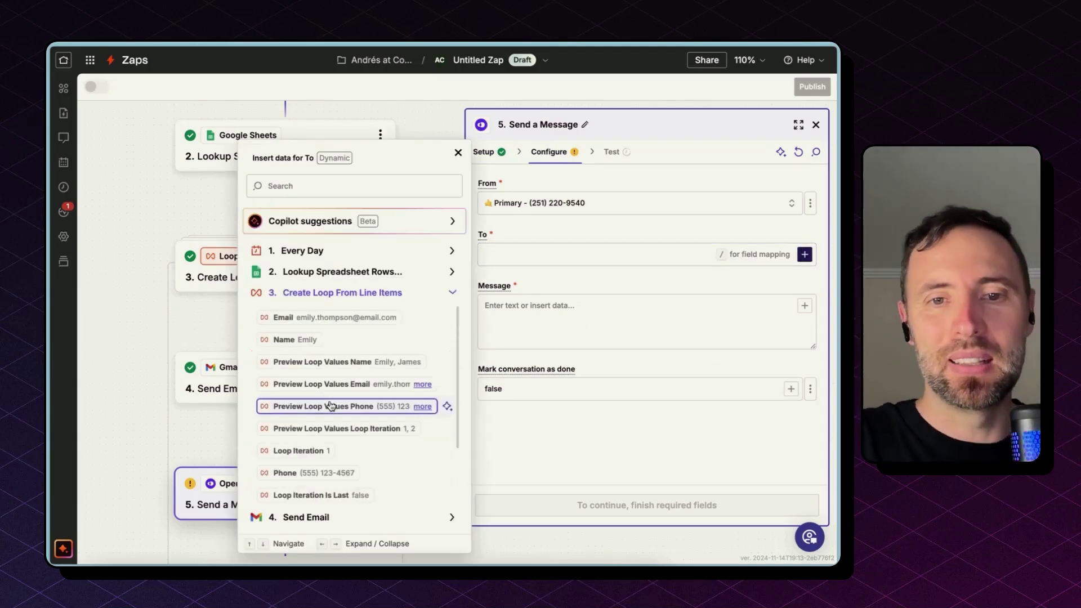
{"action": "scroll", "coordinate": [330, 402], "scroll_direction": "down", "scroll_amount": 1}
{"action": "left_click", "coordinate": [333, 444]}
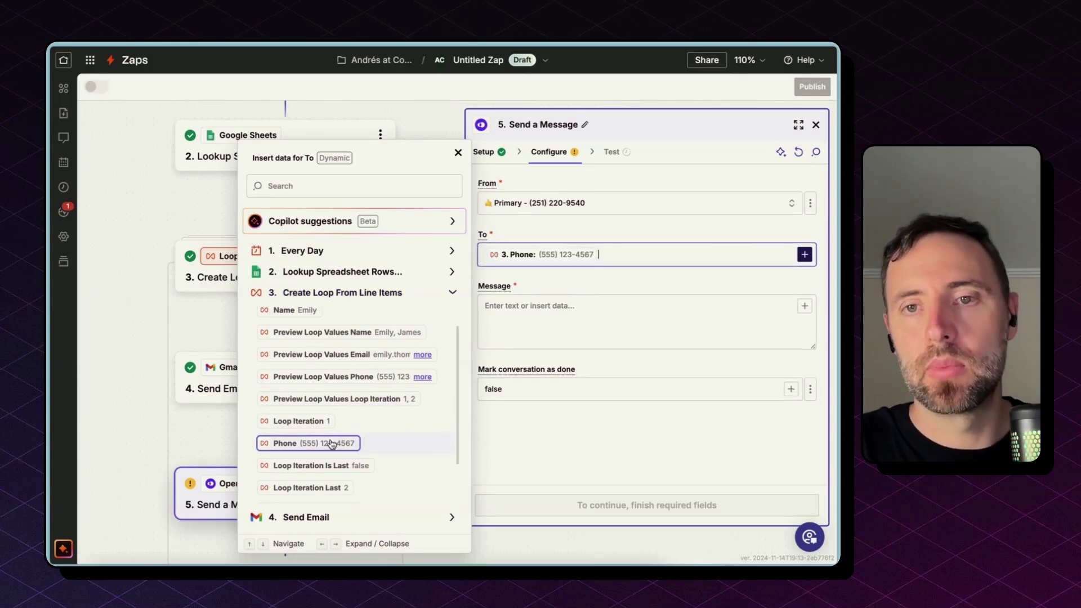
- Paste the renewal message and replace the greeting name with the loop's Name field
{"action": "left_click", "coordinate": [544, 306]}
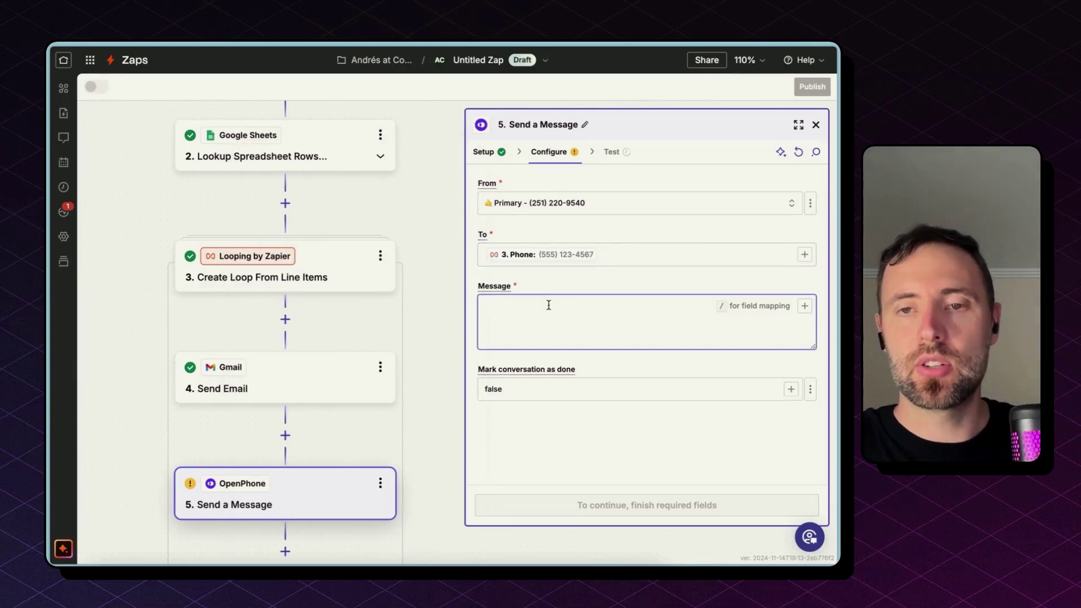
{"action": "type", "text": "Hi Andrés,  Your product/service is set to expire soon, and I’d love to connect to discuss your renewal options.  Please feel free to book a convenient time for us to meet on Zoom: [link].  Looking forward to our conversation!  Best, [Your Name]"}
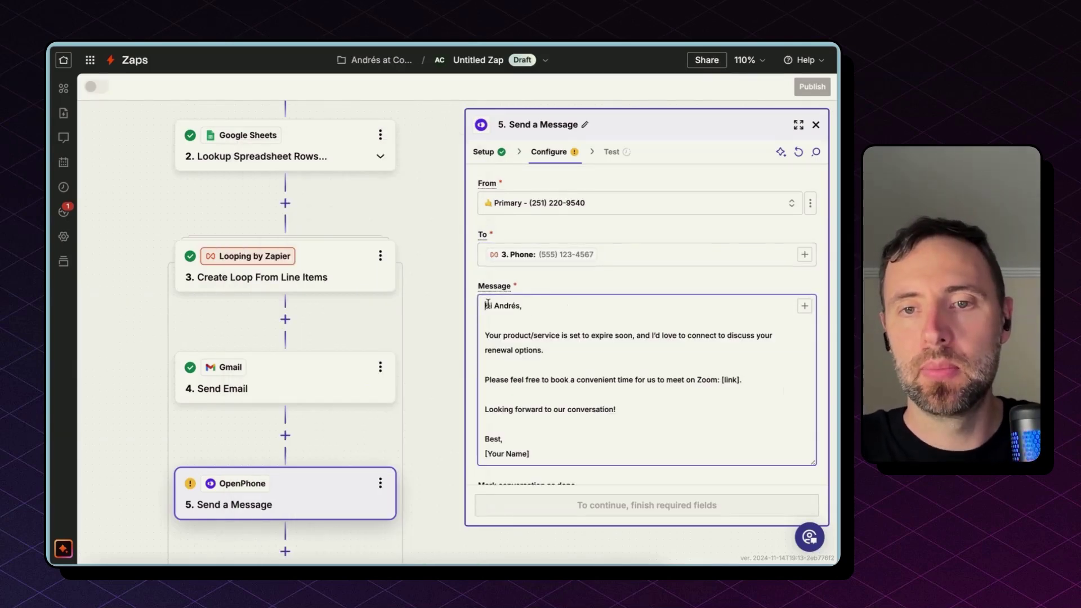
{"action": "double_click", "coordinate": [507, 306]}
{"action": "type", "text": "/"}
{"action": "left_click", "coordinate": [366, 448]}
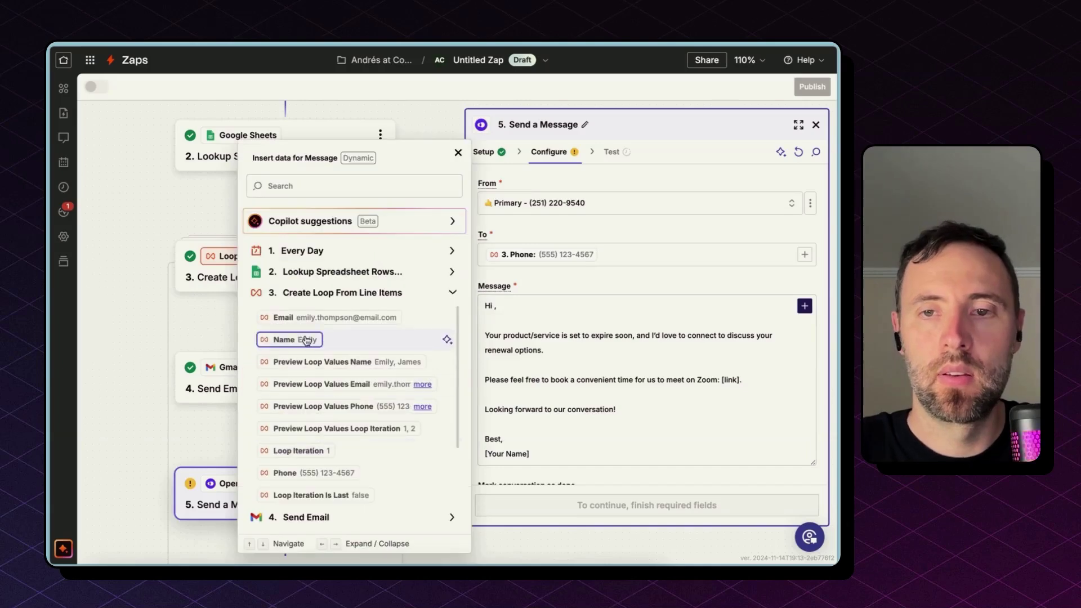
{"action": "left_click", "coordinate": [306, 340]}
- Fill the sign-off with the sender's name and paste the booking link on the Zoom line
{"action": "left_click_drag", "start_coordinate": [485, 454], "coordinate": [642, 454]}
{"action": "type", "text": "Andrés"}
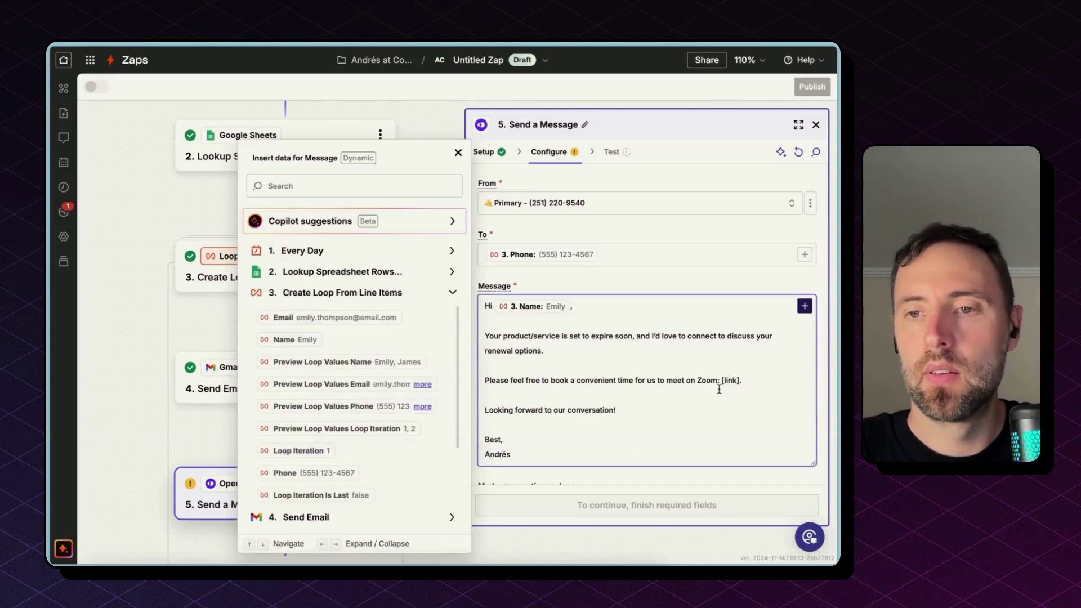
{"action": "left_click_drag", "start_coordinate": [744, 380], "coordinate": [720, 380]}
{"action": "type", "text": "https://connex.digital/book/automate"}
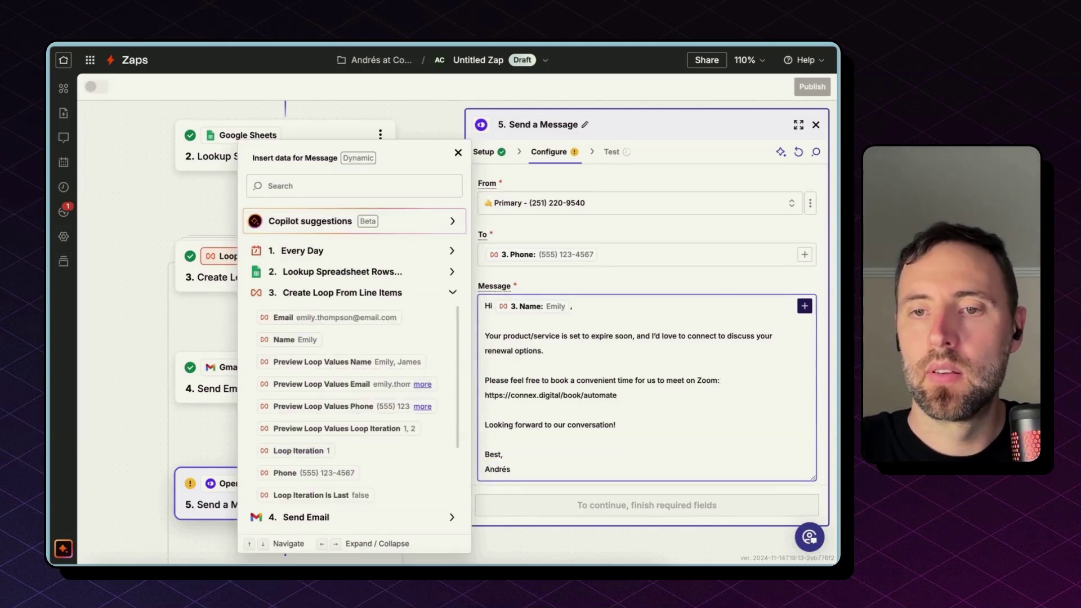
{"action": "scroll", "coordinate": [715, 389], "scroll_direction": "down", "scroll_amount": 2}
{"action": "left_click", "coordinate": [705, 434]}
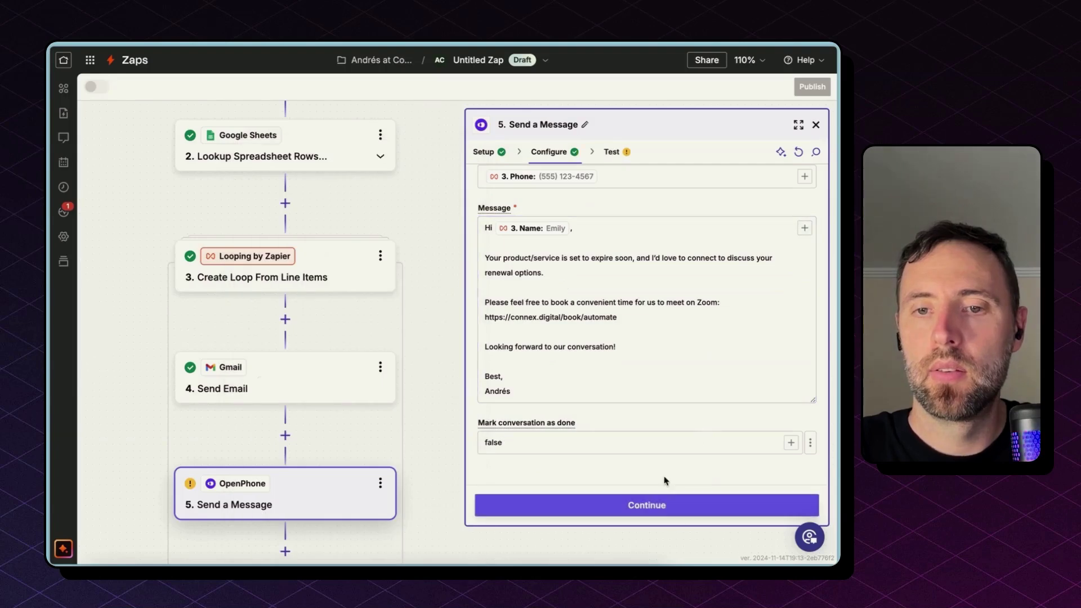
- Test the OpenPhone step, which fails on an invalid 'To' number, then insert a new step after Send Email
{"action": "left_click", "coordinate": [666, 506]}
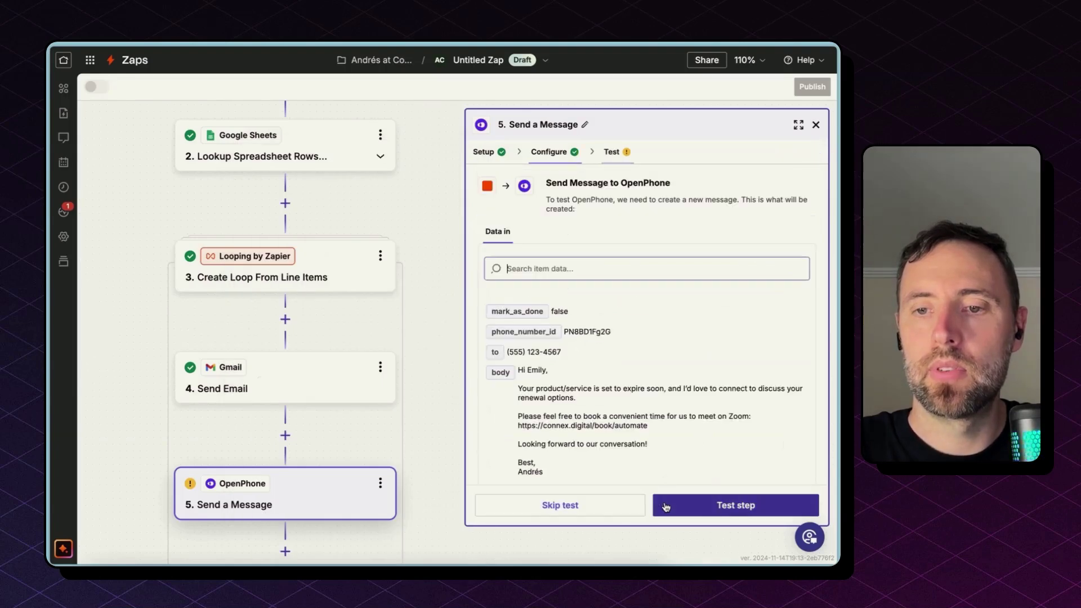
{"action": "left_click", "coordinate": [688, 505]}
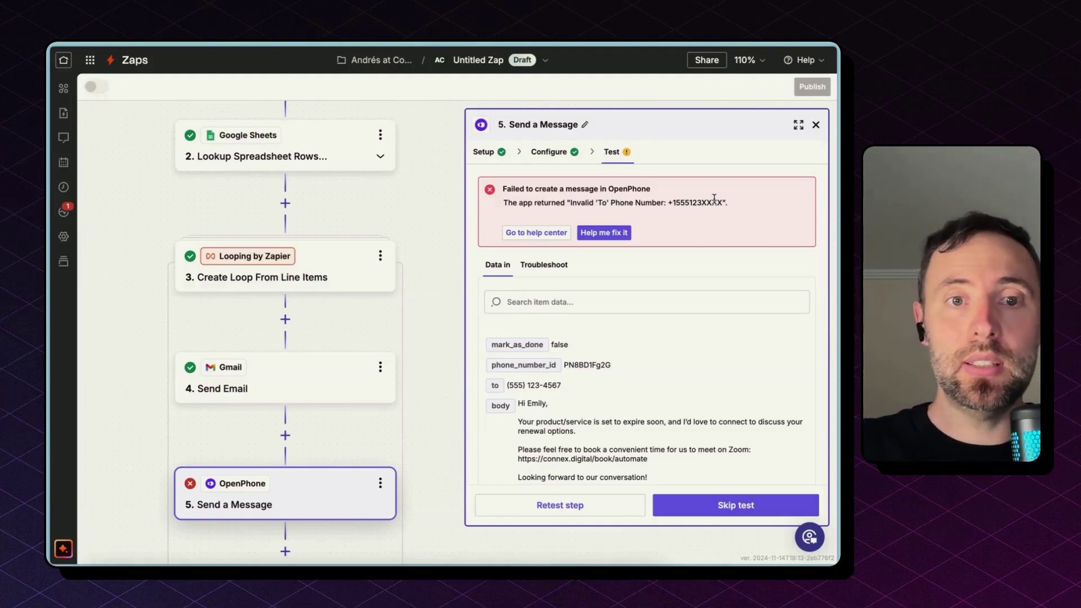
{"action": "left_click", "coordinate": [285, 435]}
- Make the new step a Formatter Numbers step using the Format Phone Number transform
{"action": "left_click", "coordinate": [495, 221]}
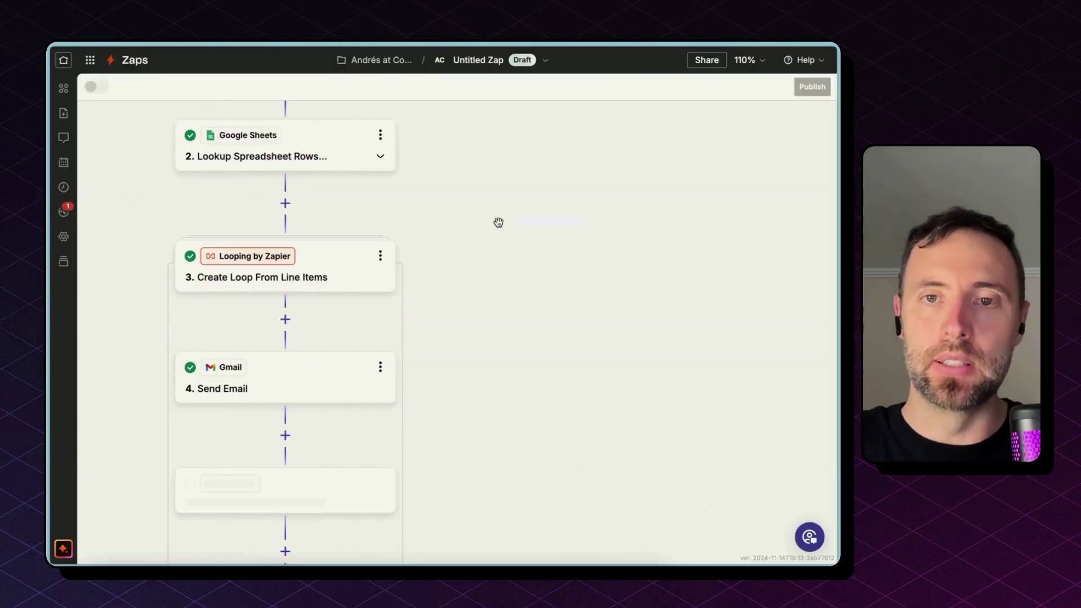
{"action": "left_click", "coordinate": [555, 259]}
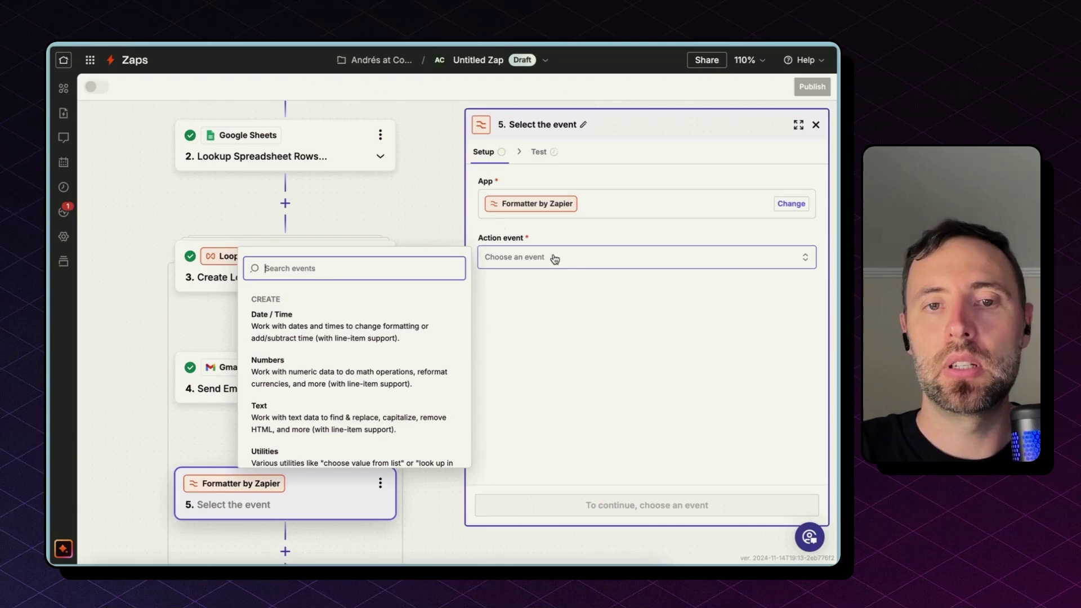
{"action": "left_click", "coordinate": [355, 376]}
{"action": "left_click", "coordinate": [655, 511]}
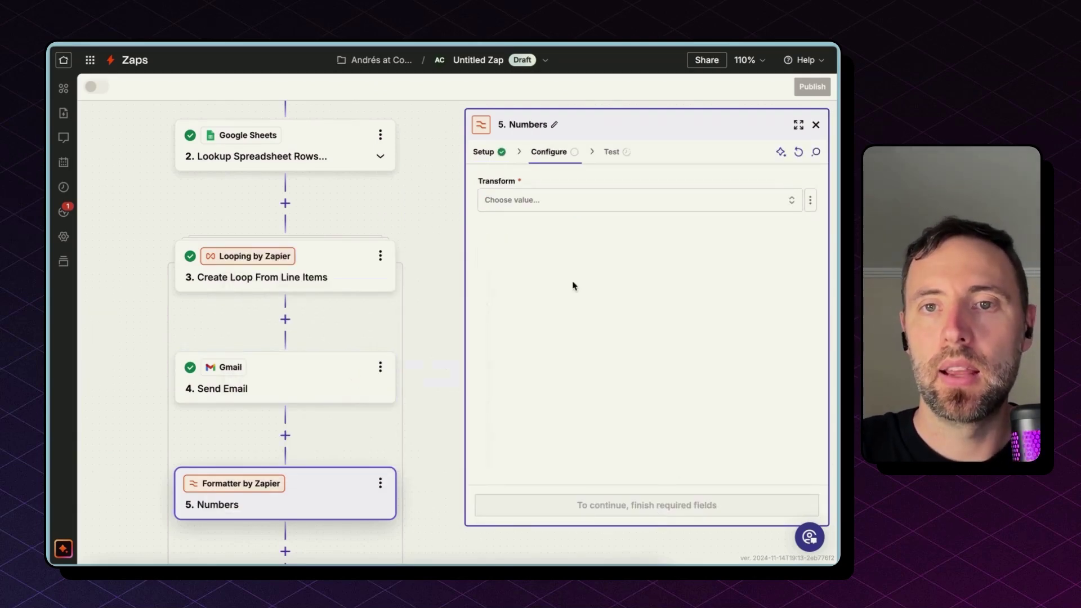
{"action": "left_click", "coordinate": [562, 201]}
{"action": "left_click", "coordinate": [374, 315]}
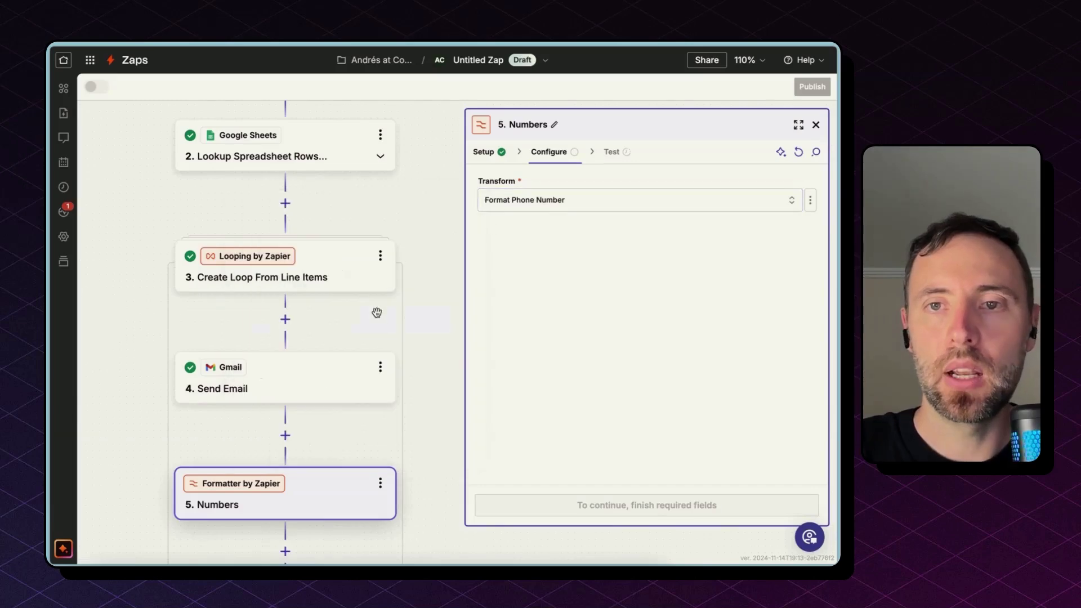
{"action": "left_click", "coordinate": [563, 299]}
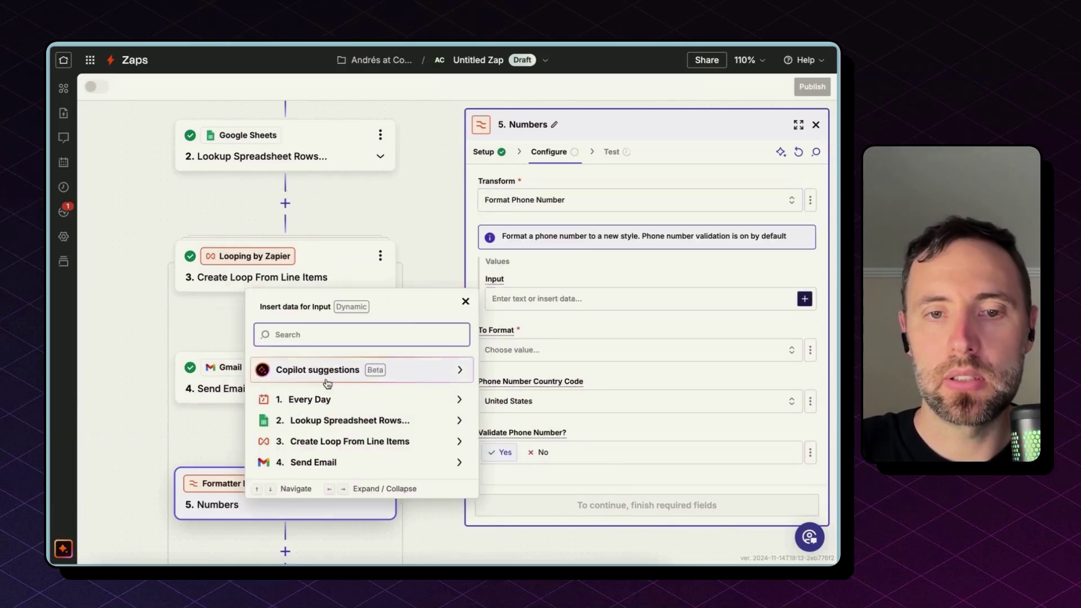
{"action": "left_click", "coordinate": [340, 441]}
{"action": "scroll", "coordinate": [340, 449], "scroll_direction": "down", "scroll_amount": 1}
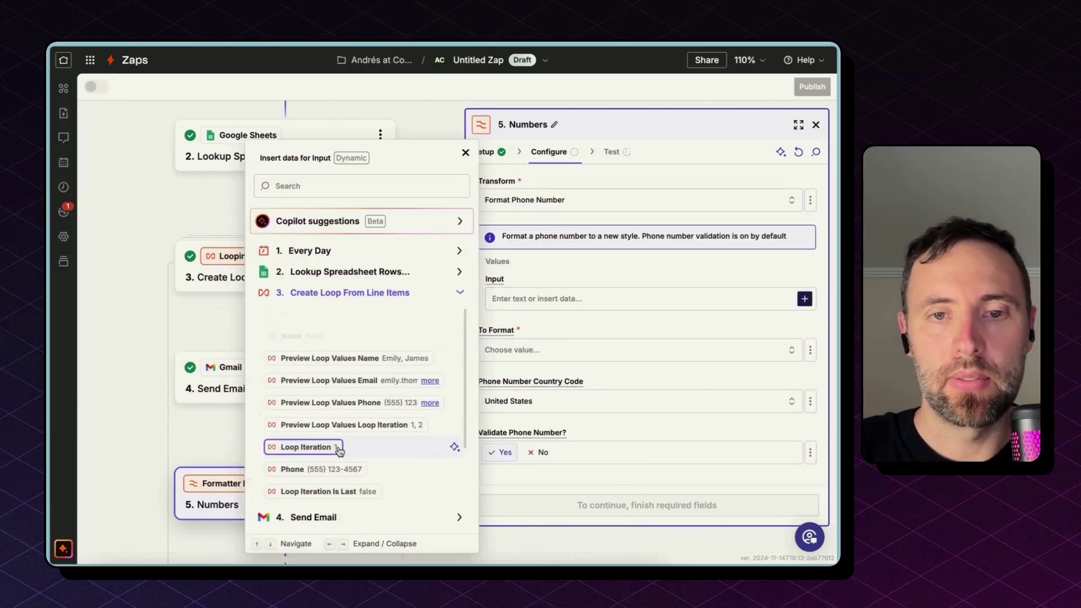
{"action": "scroll", "coordinate": [341, 445], "scroll_direction": "up", "scroll_amount": 1}
{"action": "left_click", "coordinate": [318, 473]}
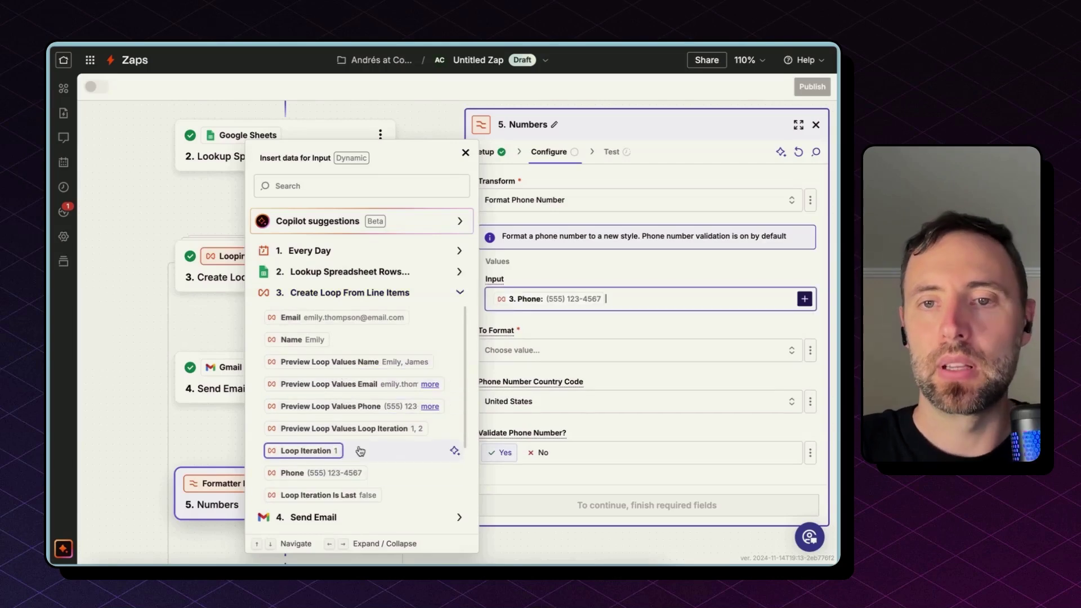
{"action": "left_click", "coordinate": [567, 347]}
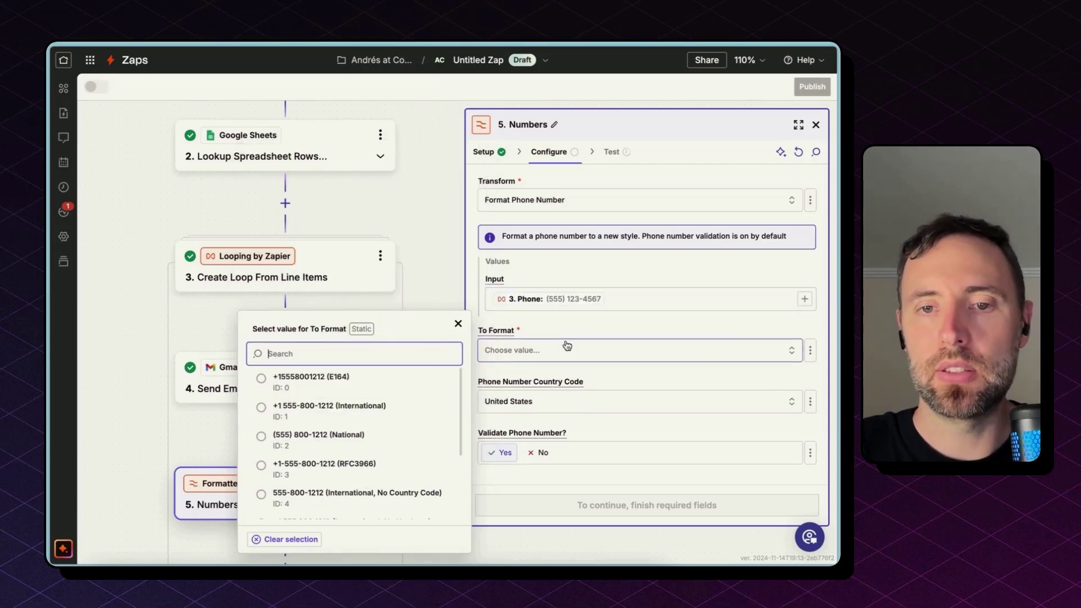
{"action": "left_click", "coordinate": [393, 382]}
{"action": "left_click", "coordinate": [574, 505]}
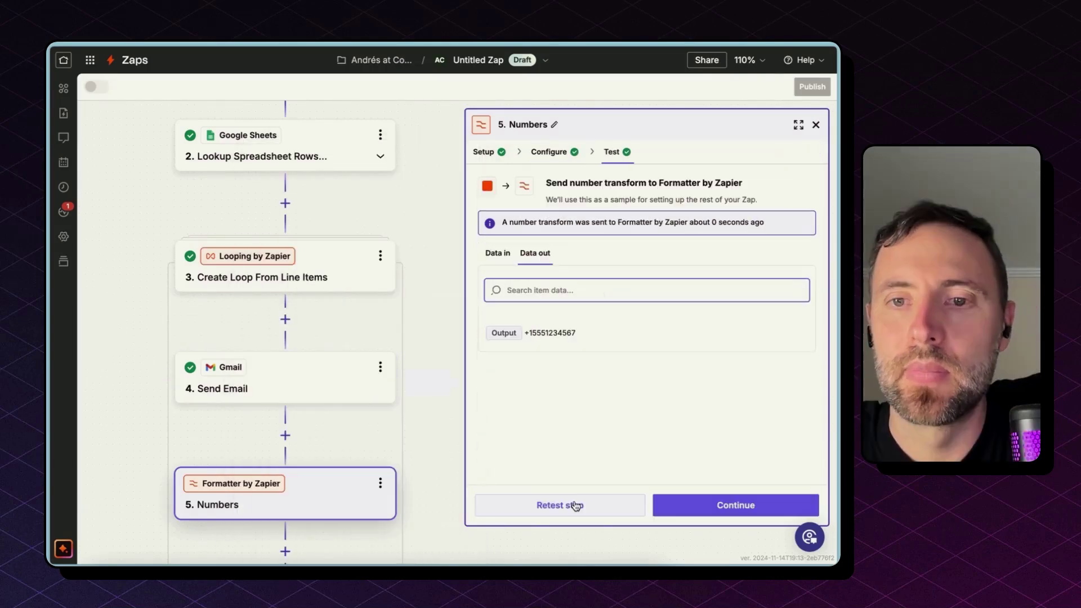
{"action": "left_click", "coordinate": [696, 505]}
- Replace the OpenPhone recipient with the Numbers step's formatted Output
{"action": "left_click", "coordinate": [556, 157]}
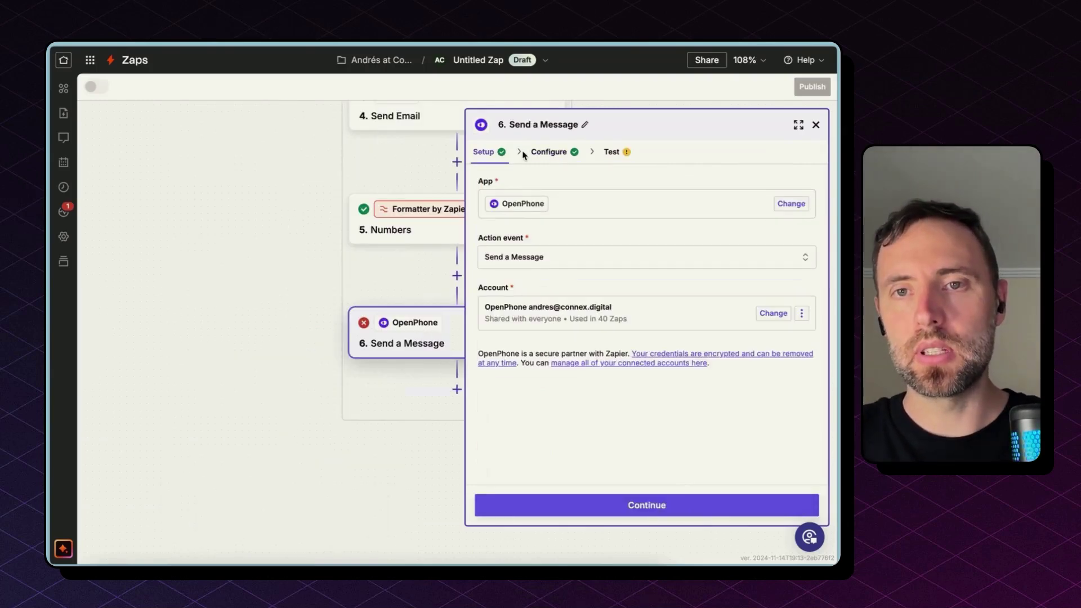
{"action": "left_click", "coordinate": [656, 252]}
{"action": "key", "text": "BackSpace"}
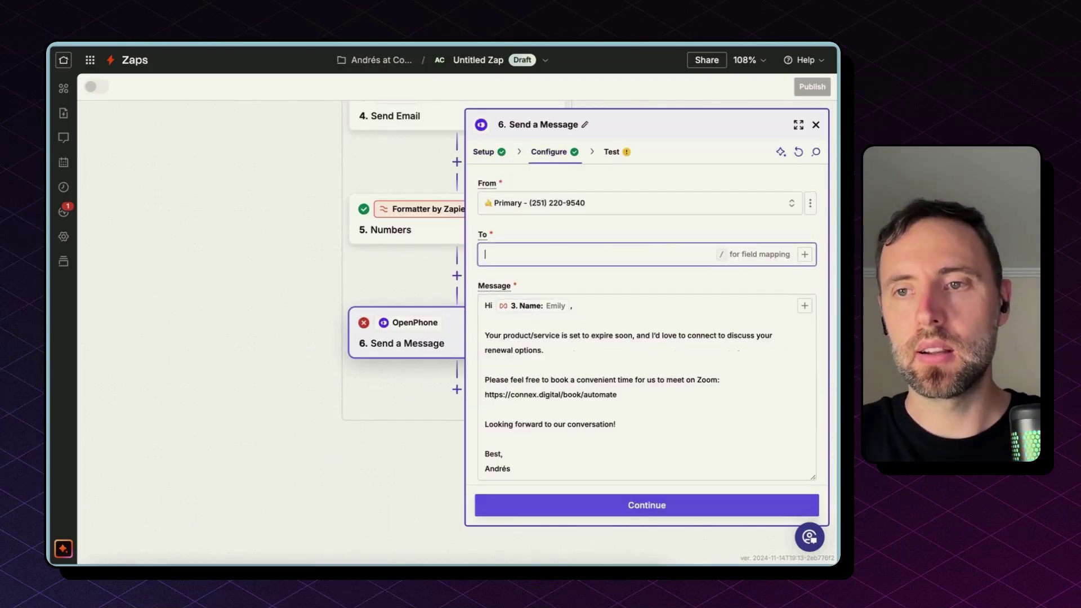
{"action": "left_click", "coordinate": [805, 254]}
{"action": "left_click", "coordinate": [354, 437]}
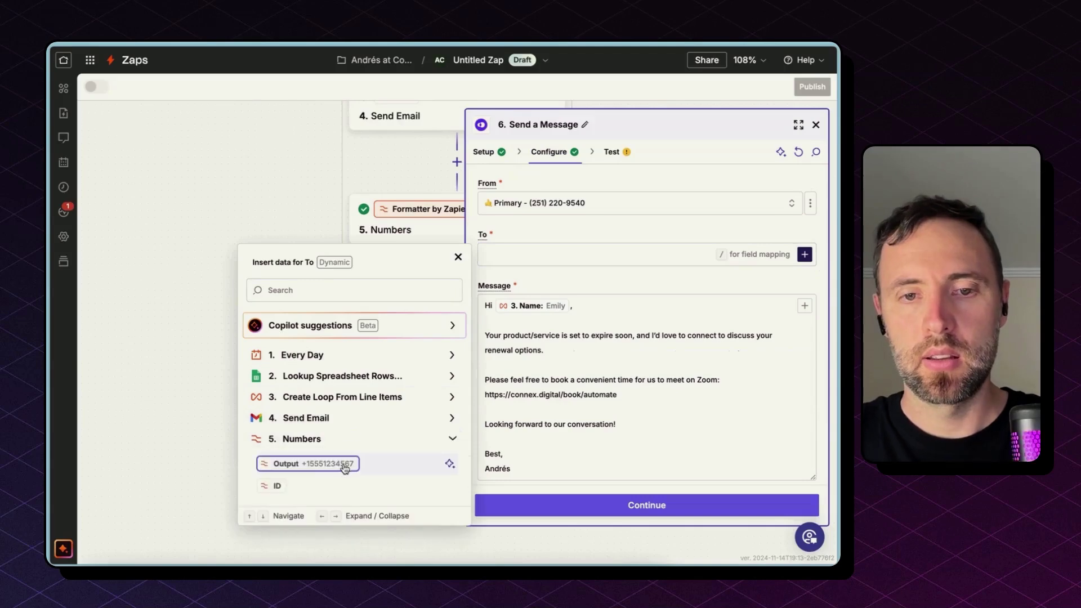
{"action": "left_click", "coordinate": [315, 463]}
- Test the text step, and after it rejects the phone number, skip the test
{"action": "left_click", "coordinate": [599, 505]}
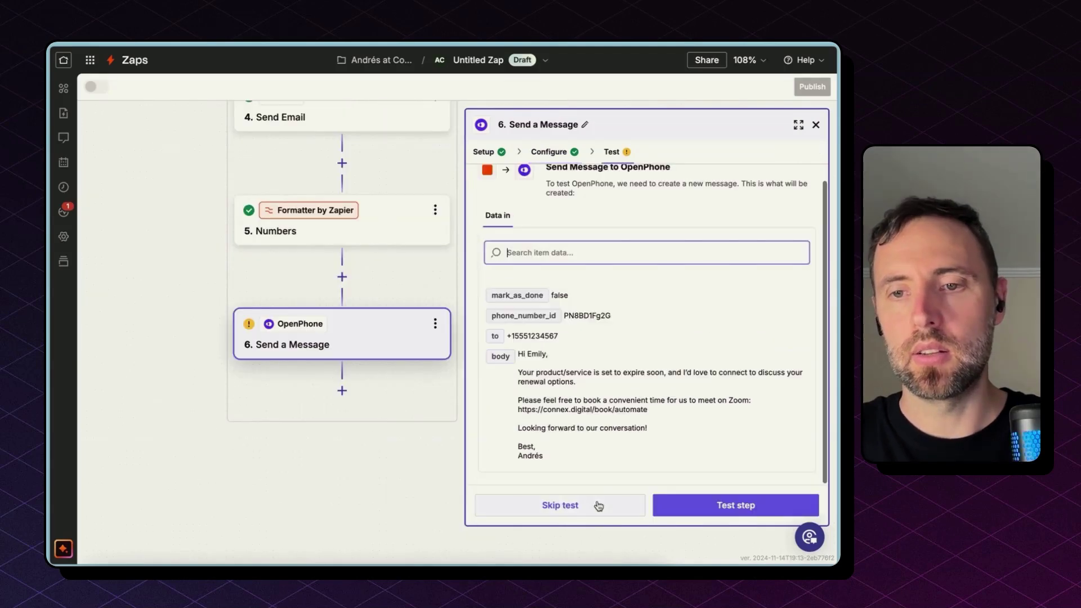
{"action": "left_click", "coordinate": [683, 505]}
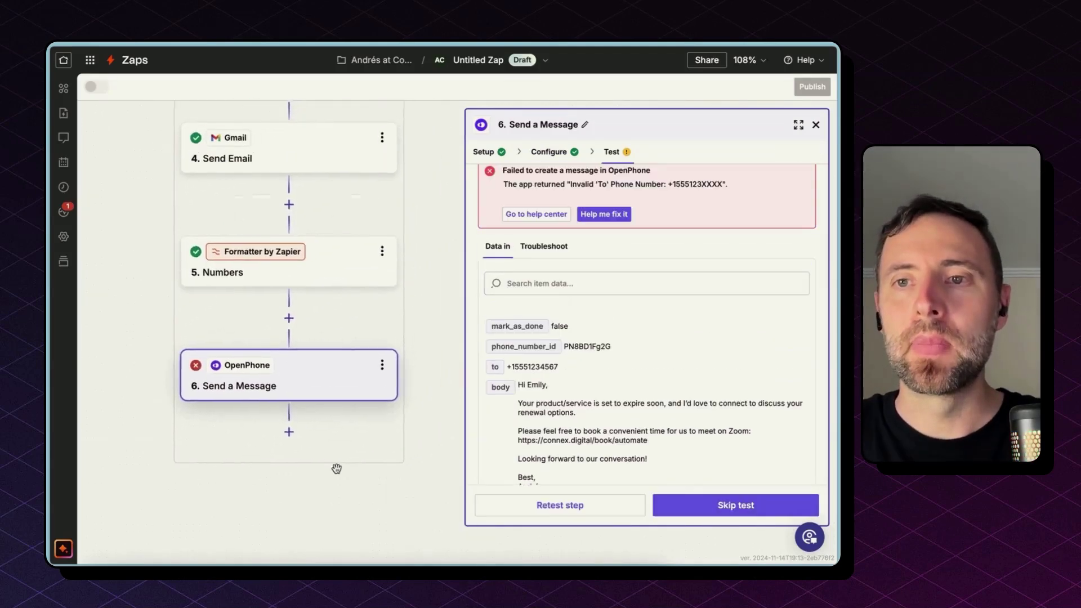
{"action": "double_click", "coordinate": [691, 184]}
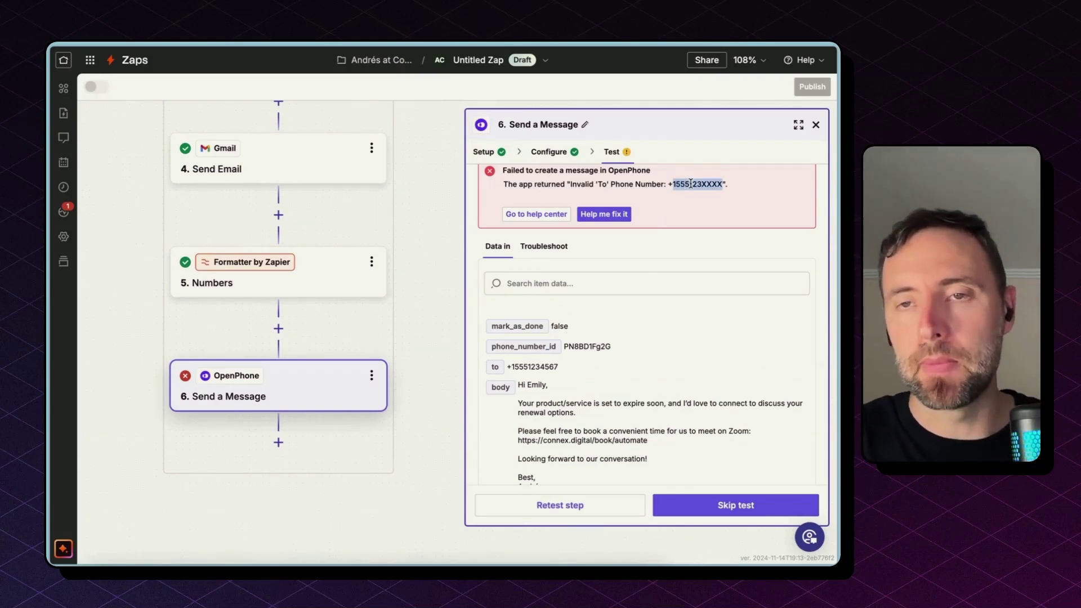
{"action": "left_click", "coordinate": [760, 511]}
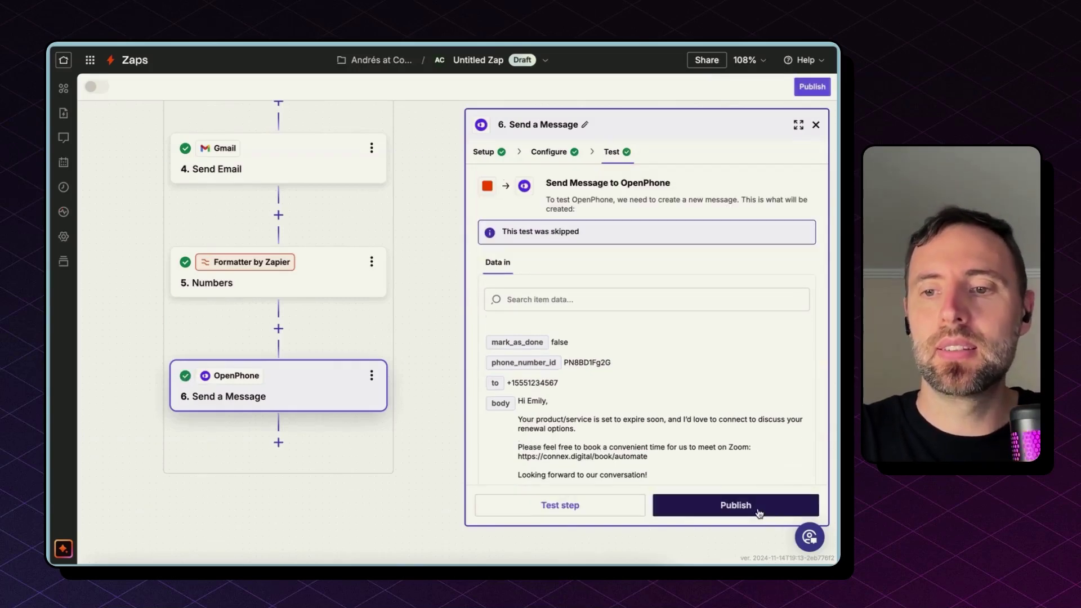
- Publish the zap as v1 and rename it 'Follow Up with Customers - Email and SMS'
{"action": "left_click", "coordinate": [759, 510]}
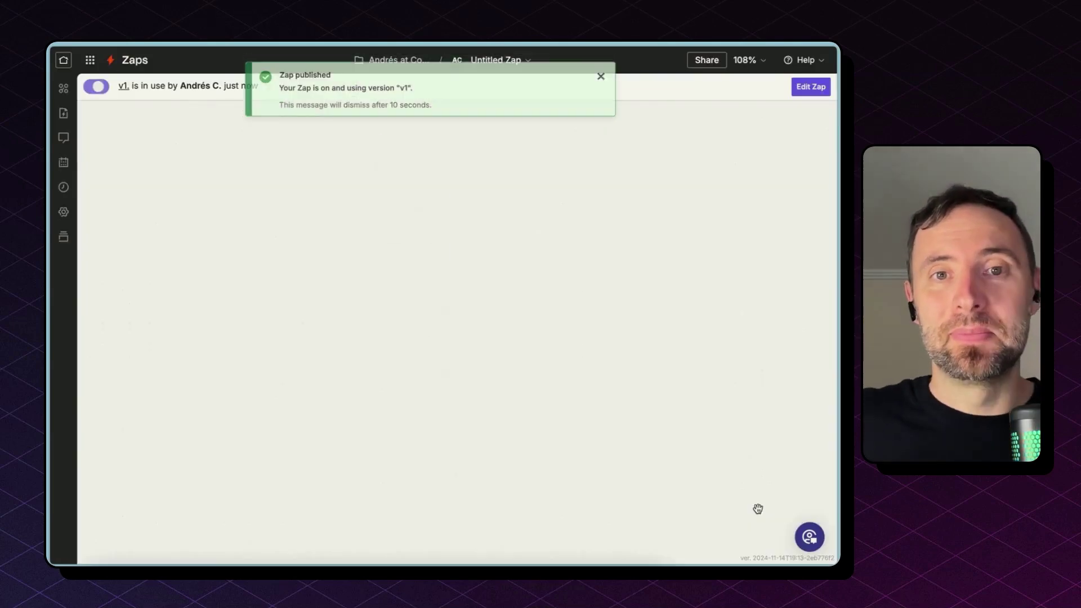
{"action": "left_click", "coordinate": [598, 76]}
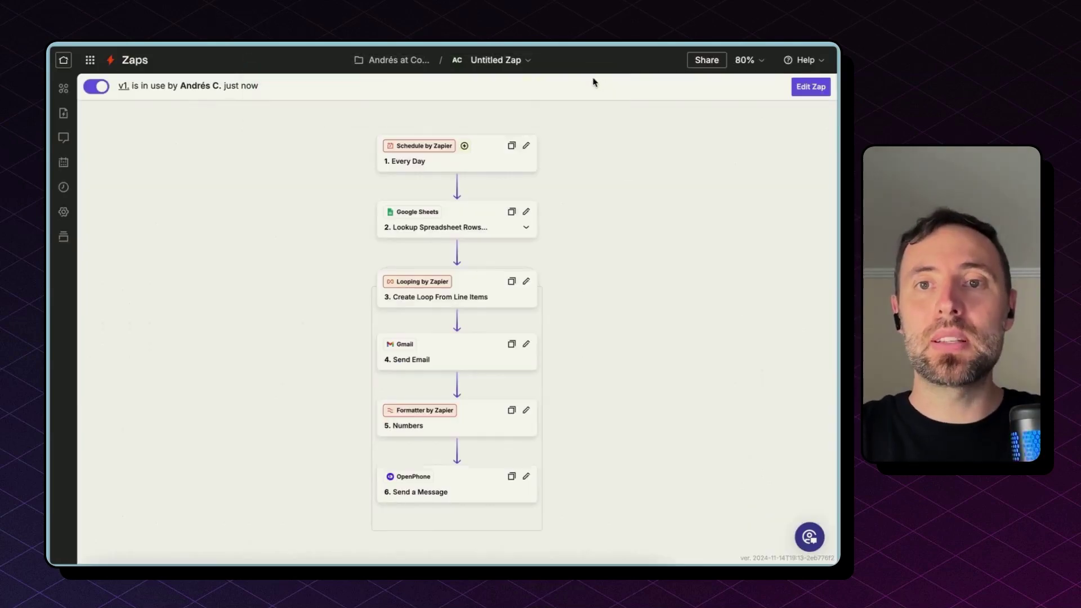
{"action": "left_click", "coordinate": [527, 61]}
{"action": "left_click", "coordinate": [491, 90]}
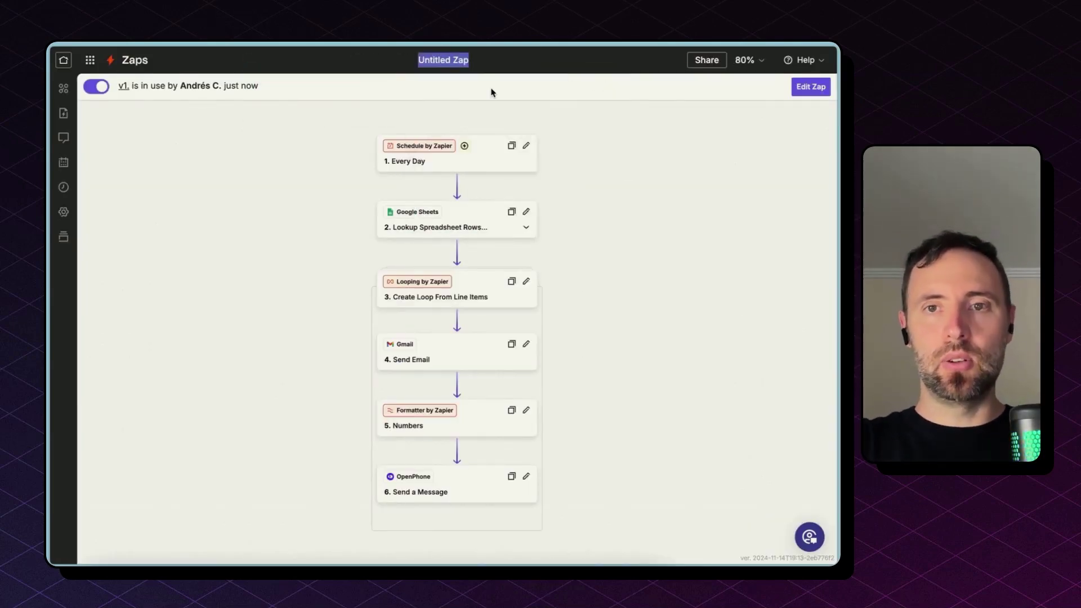
{"action": "type", "text": "Follow Up with Customers - Email and SMS"}
{"action": "left_click", "coordinate": [621, 161]}
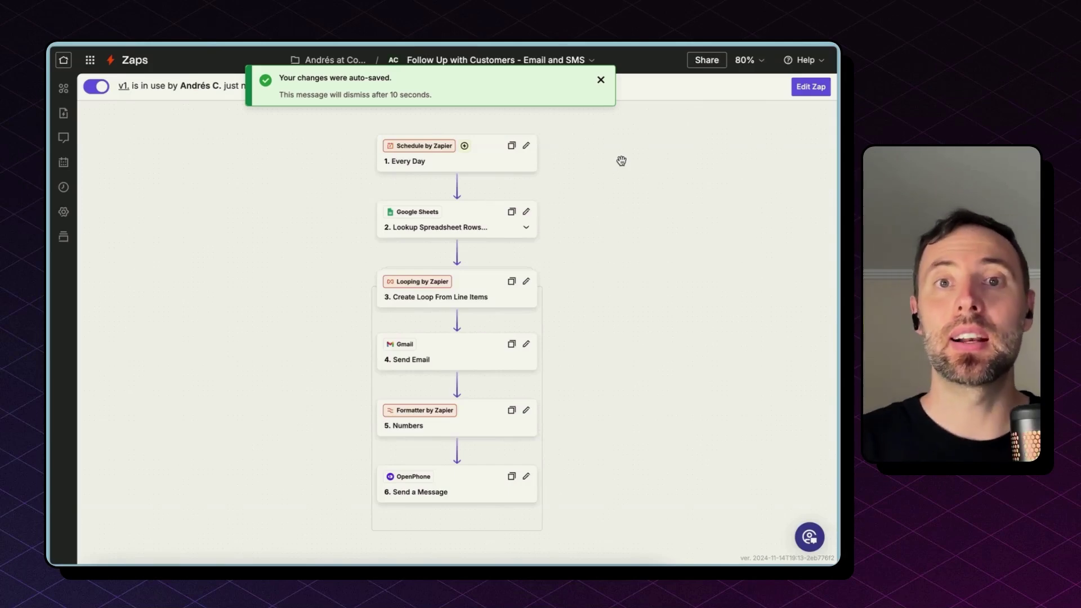